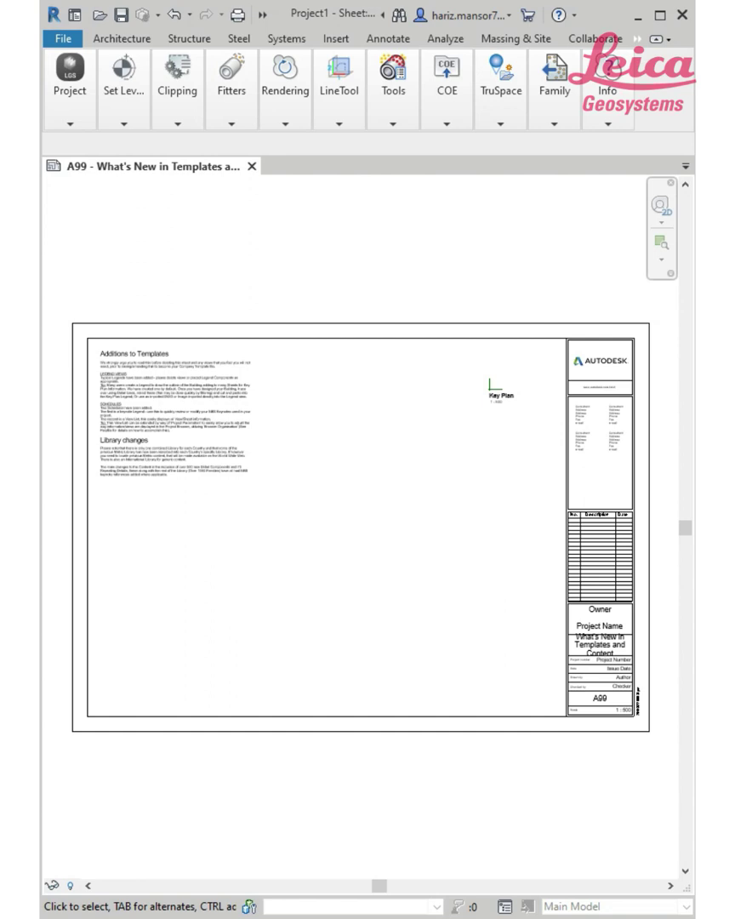
Open the Sporthal Boutersem 2.lgs point cloud project with the World (Identity) coordinate system and 1000 units per meter.
click(68, 93)
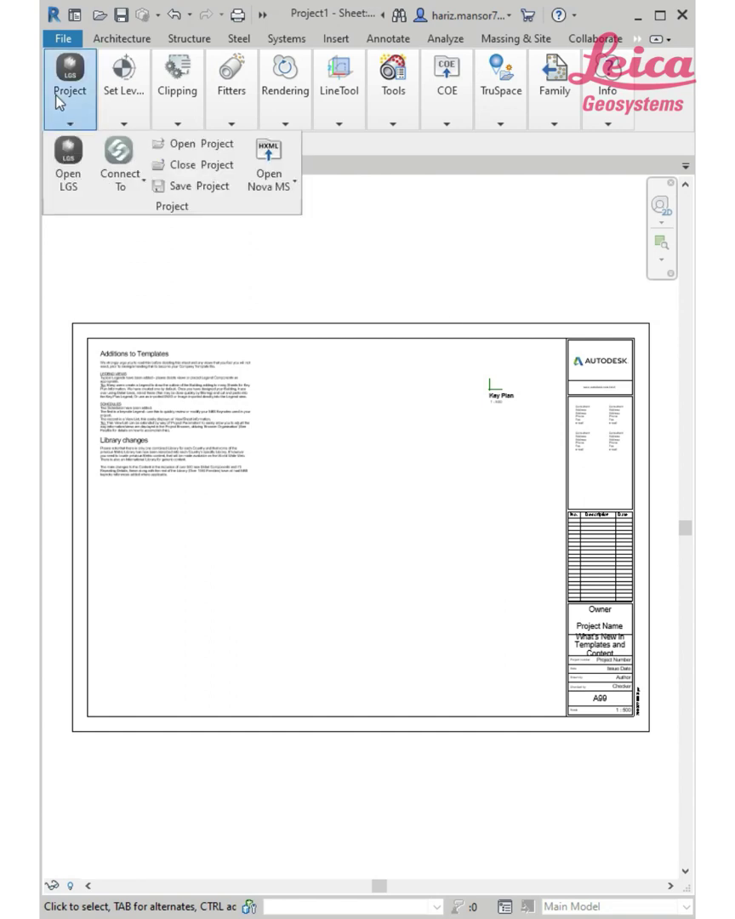
click(75, 166)
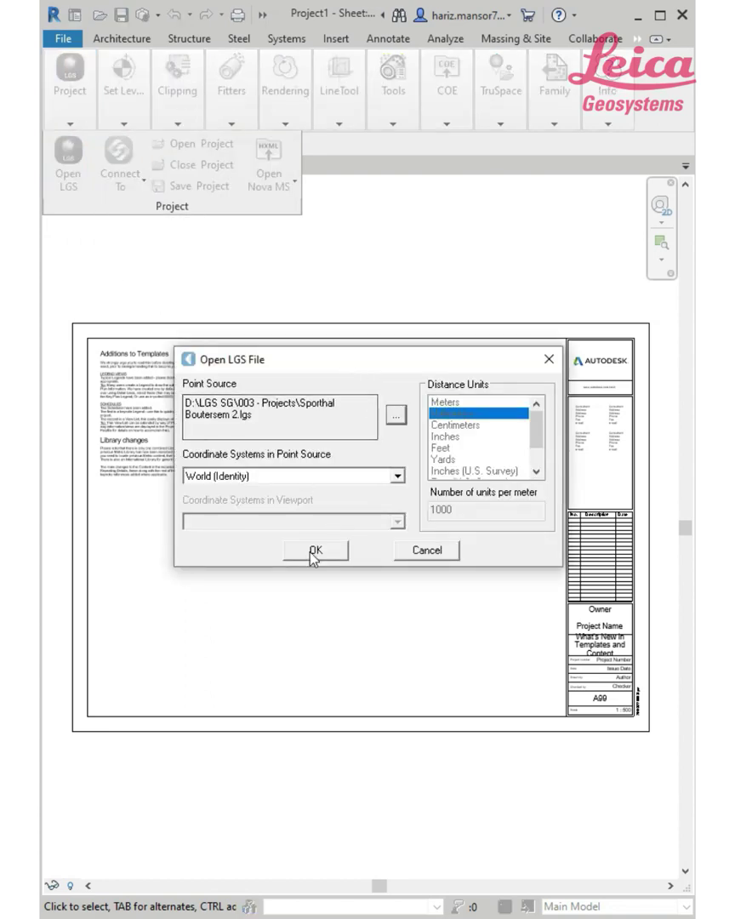
click(309, 555)
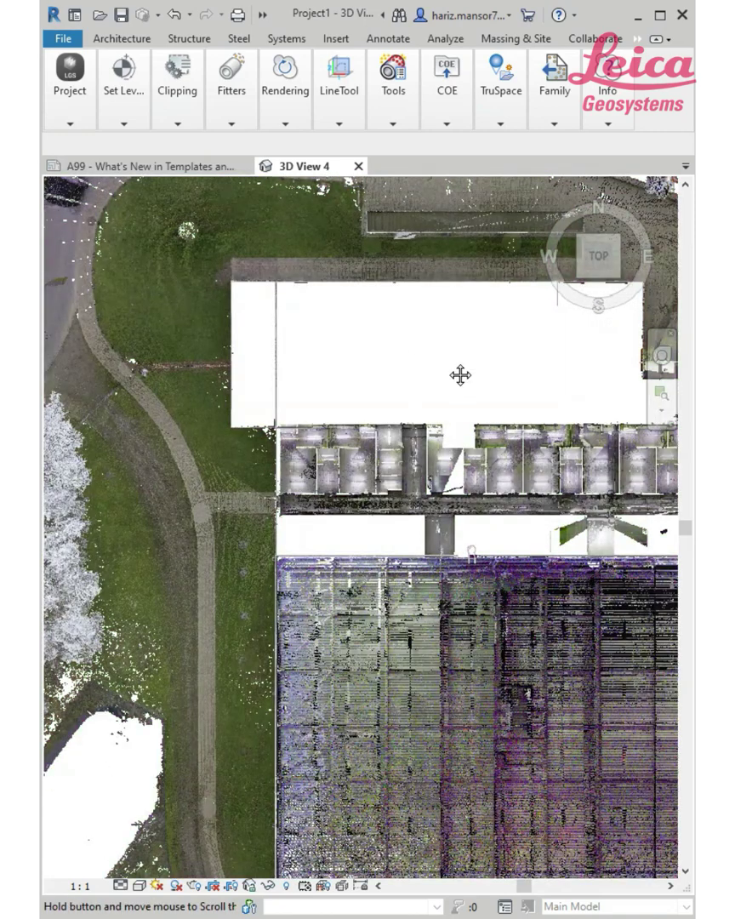
Clip the point cloud with a box fence around the western half of the corridor below the small rooms.
middle_drag(460, 376, 425, 372)
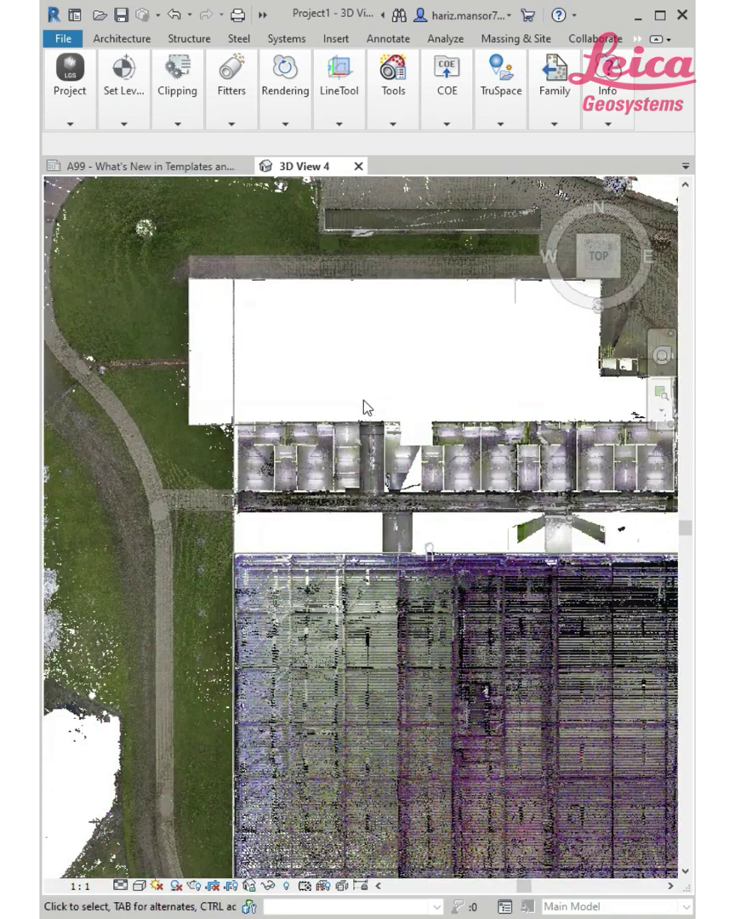
scroll(306, 338, up, 2)
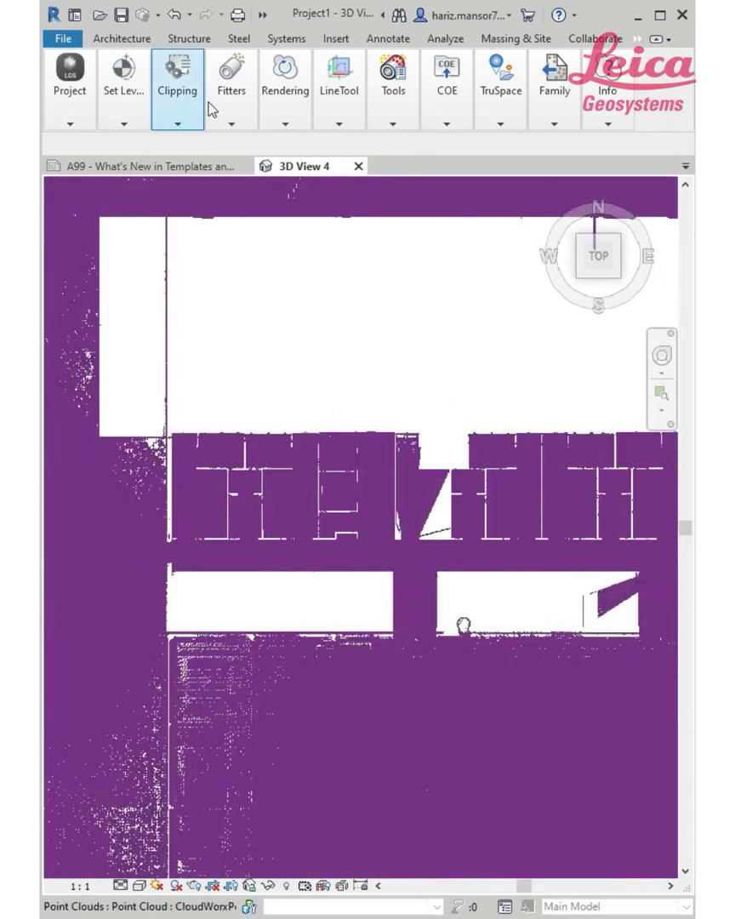
mouse_move(179, 102)
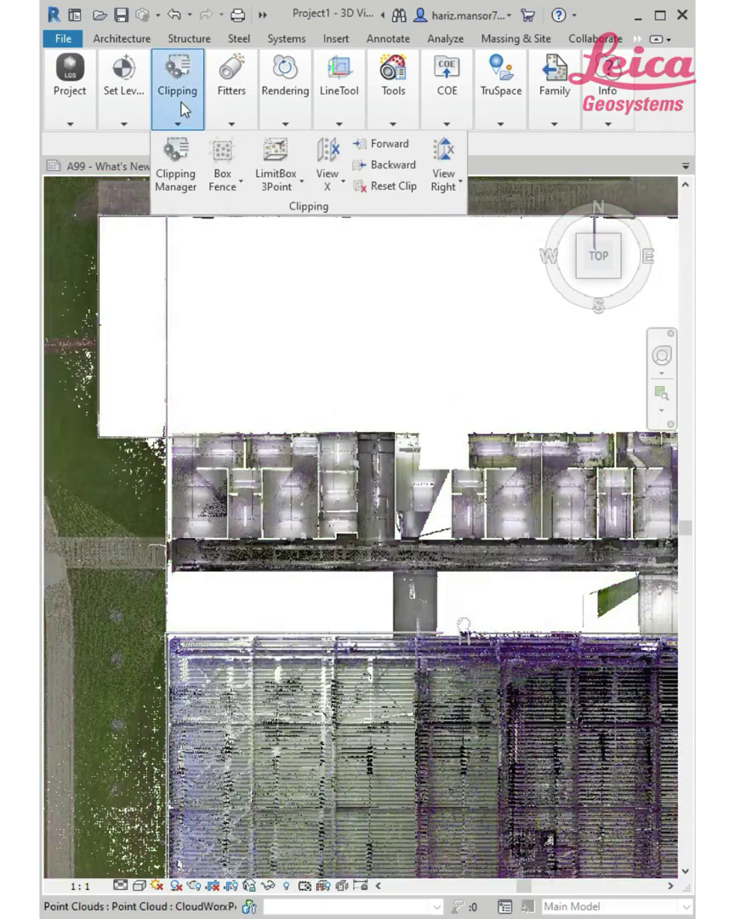
click(223, 182)
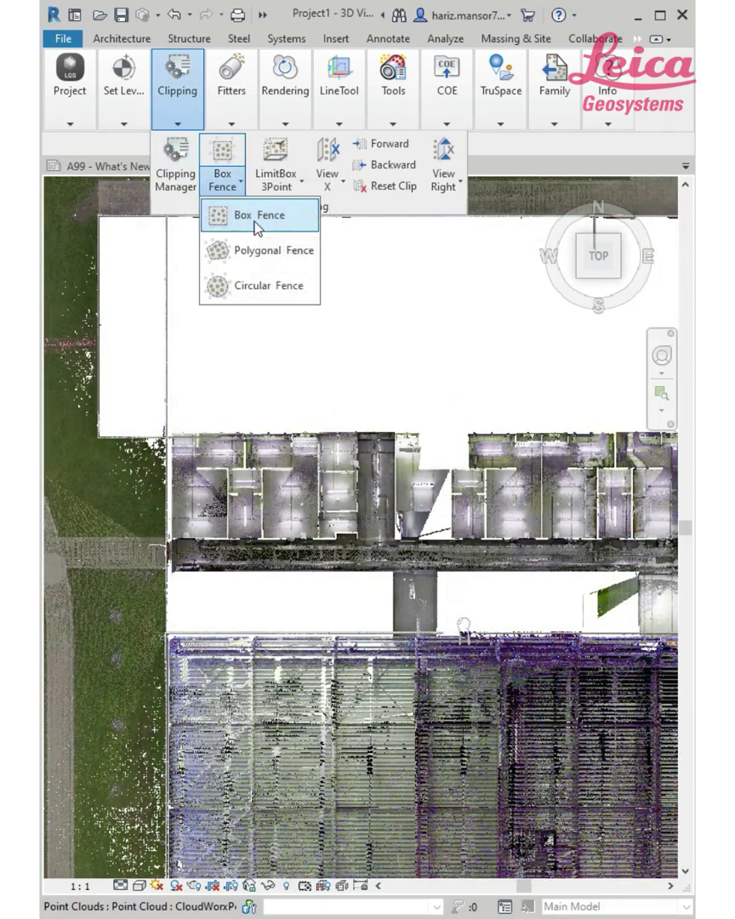
click(256, 223)
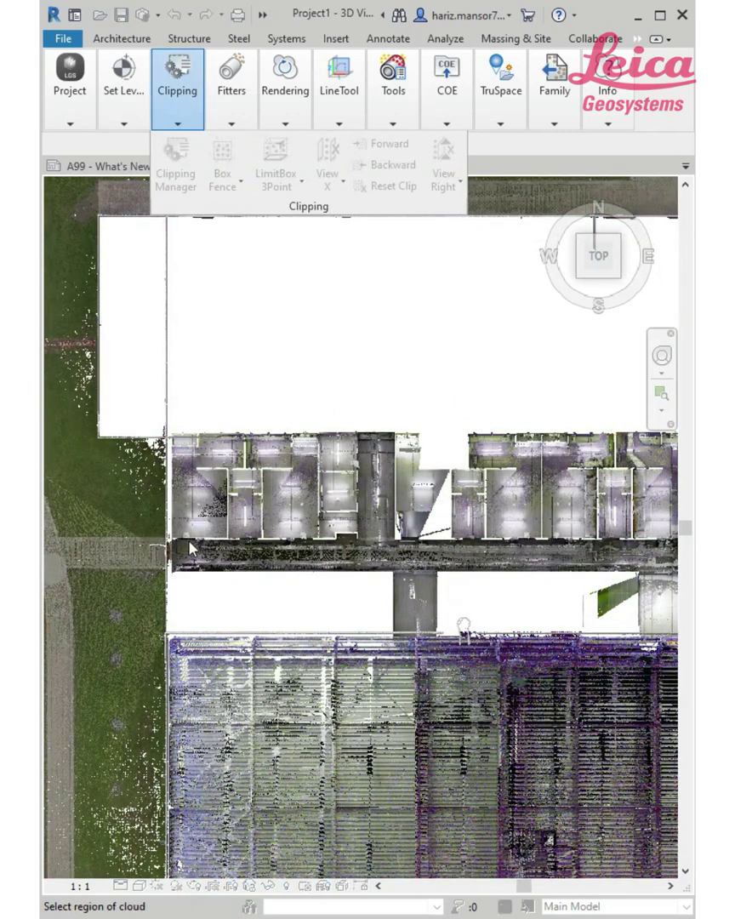
click(412, 591)
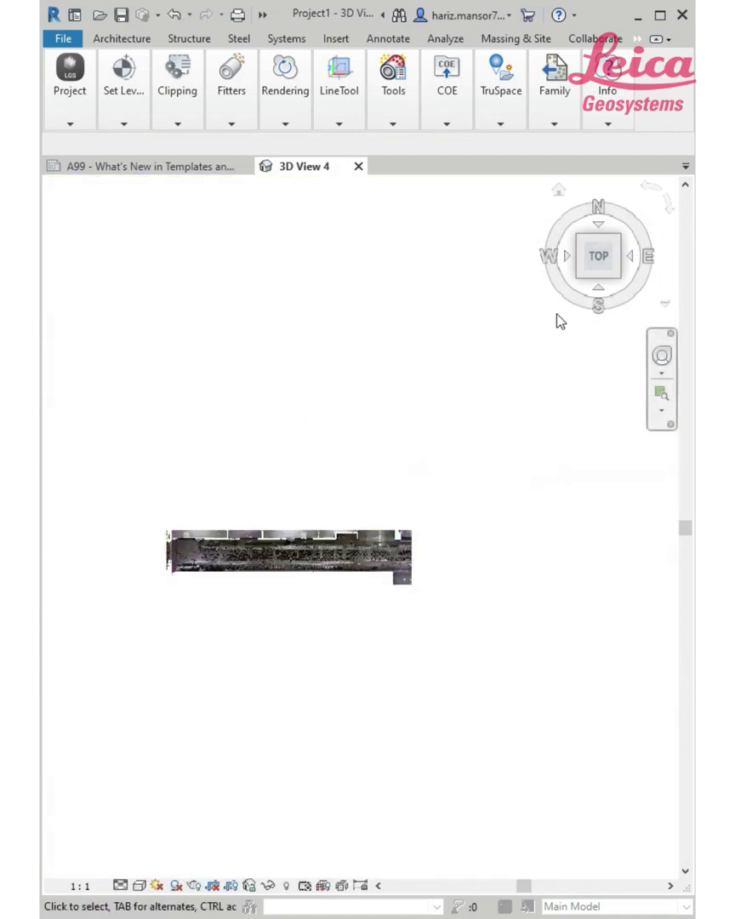
Create a section box around the clipped corridor point cloud and turn the view to an isometric angle.
click(354, 540)
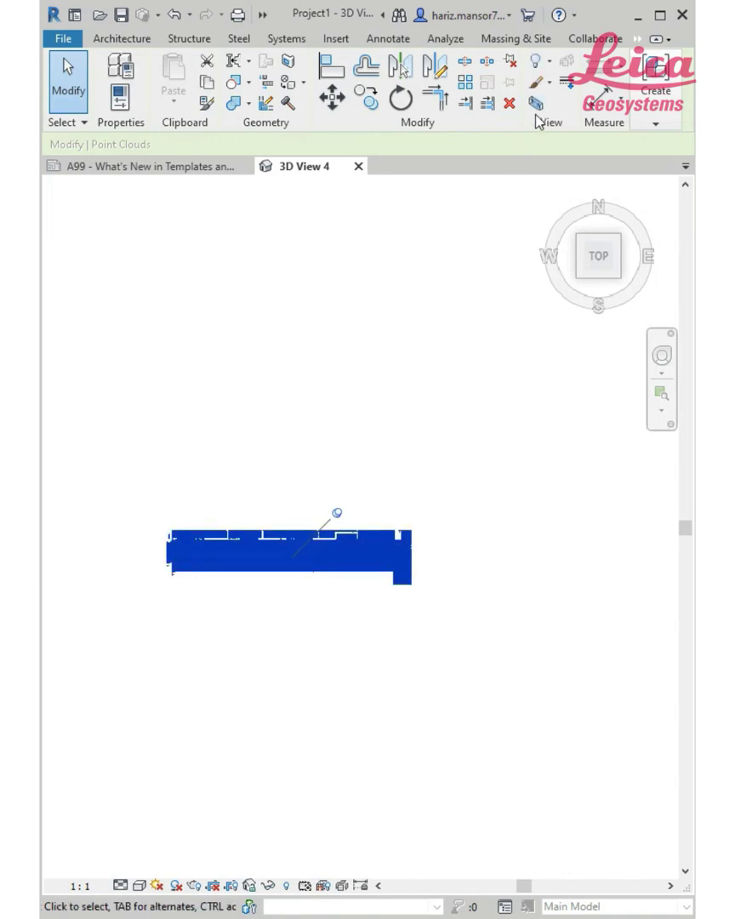
click(537, 104)
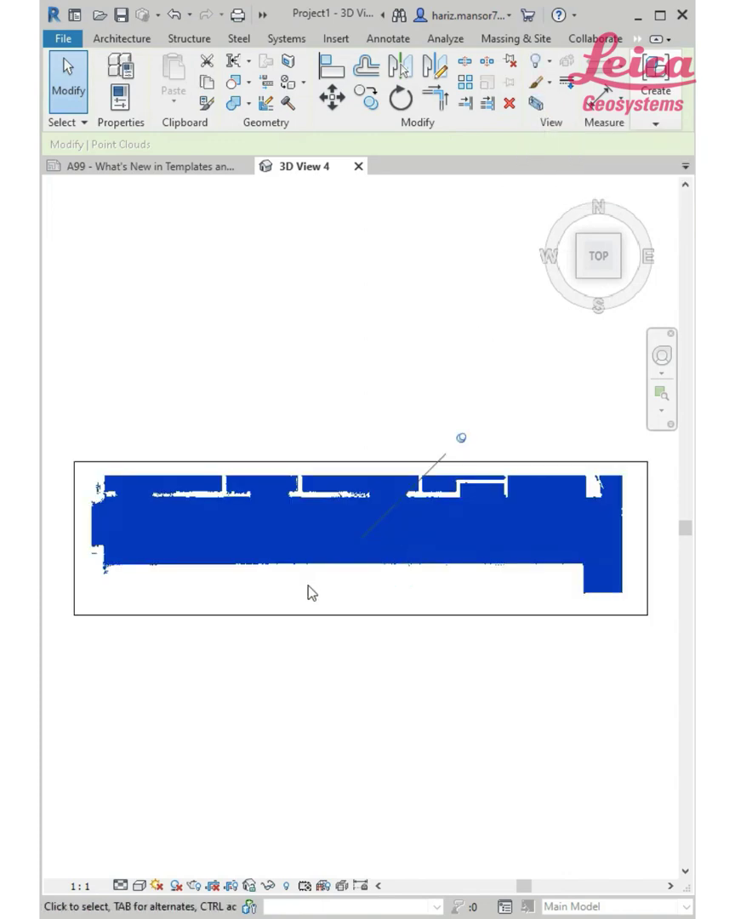
shift+middle_drag(349, 587, 497, 452)
middle_drag(365, 428, 482, 554)
click(392, 714)
Raise the section box's bottom and lower its top to cut away the ceiling and isolate the overhead pipes.
click(478, 589)
click(483, 601)
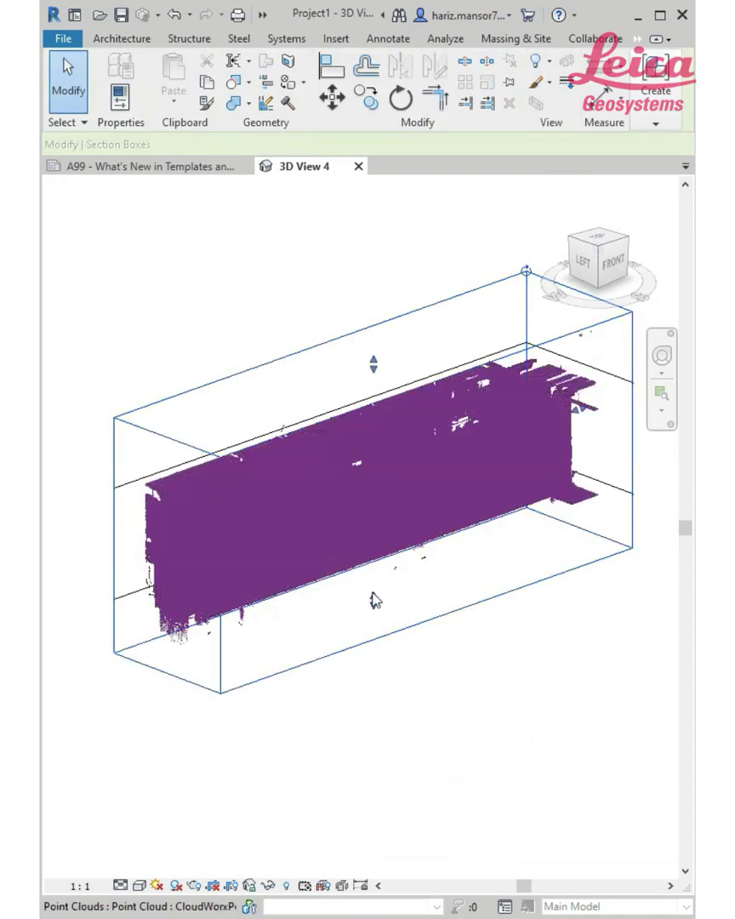
drag(374, 607, 374, 523)
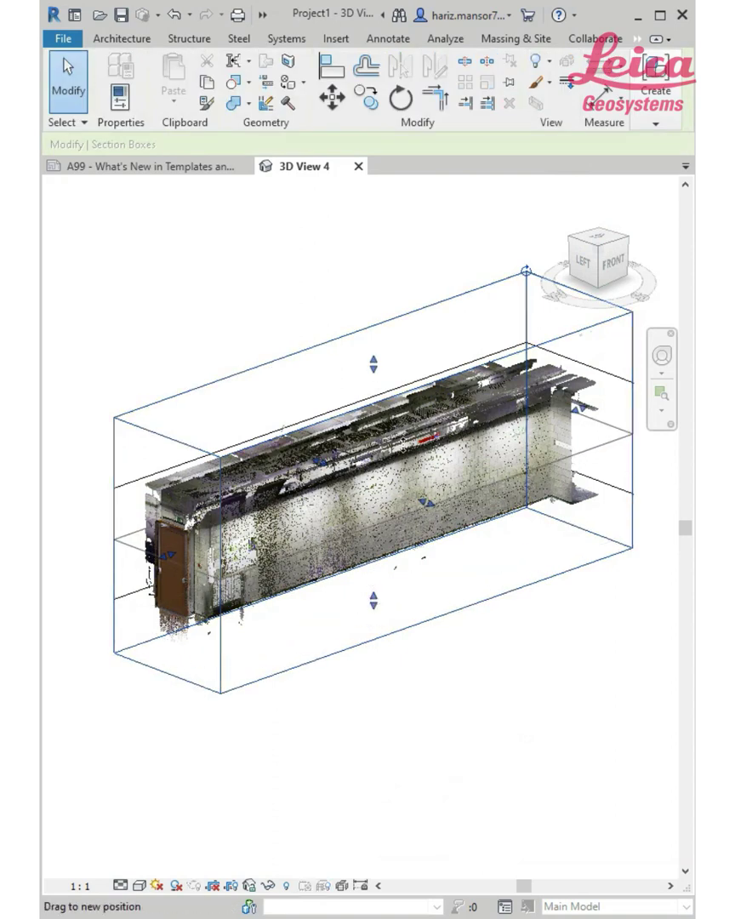
drag(374, 366, 384, 430)
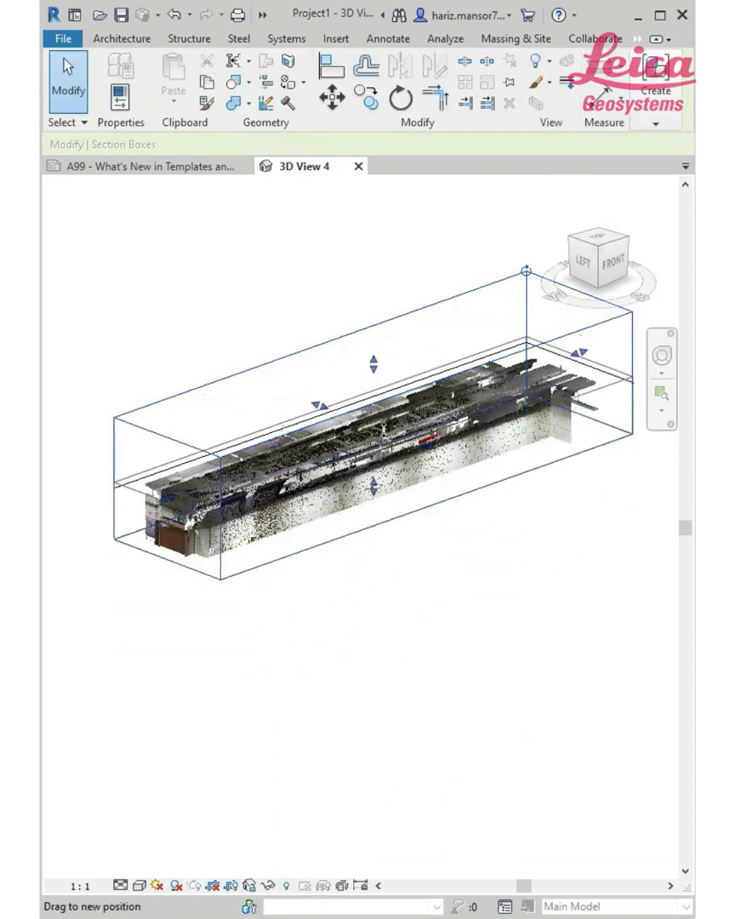
scroll(371, 451, up, 3)
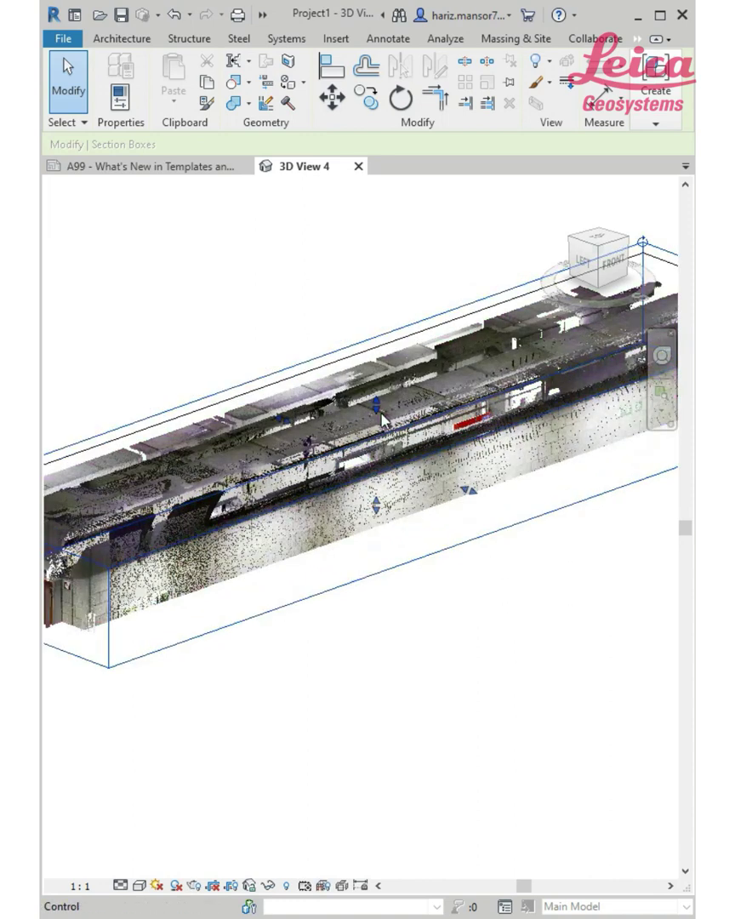
mouse_move(378, 417)
mouse_down()
mouse_move(387, 434)
mouse_move(377, 431)
mouse_up()
shift+middle_drag(528, 389, 529, 402)
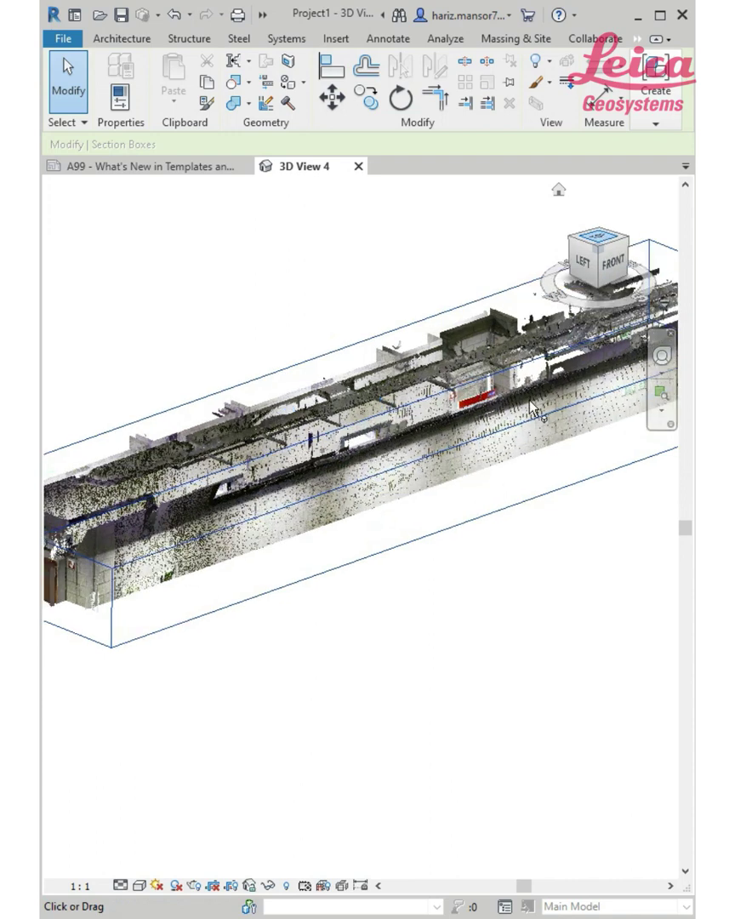
click(492, 511)
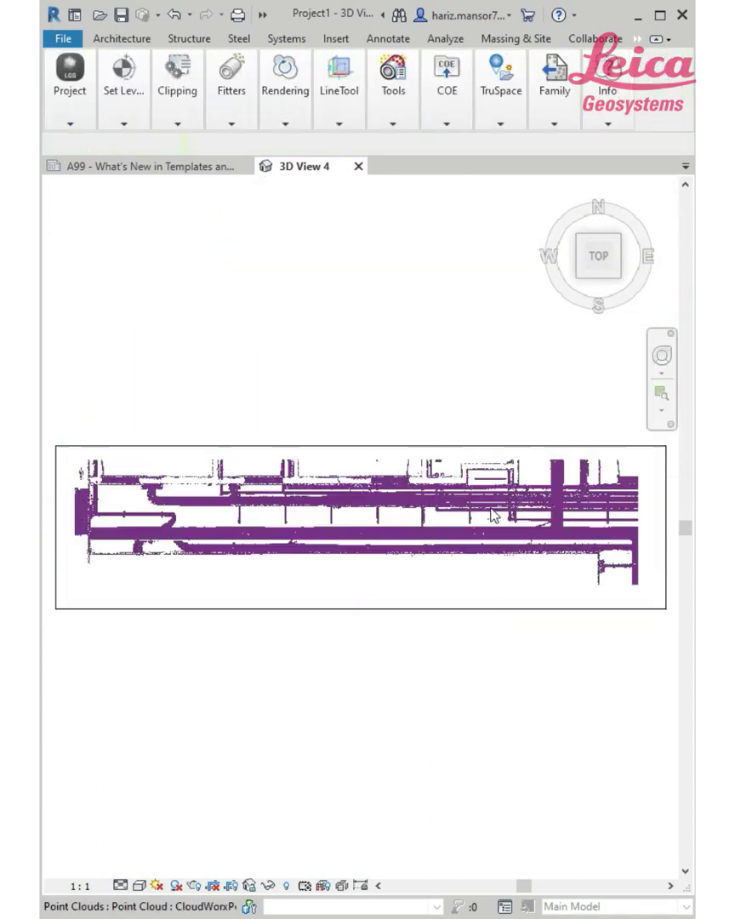
Shorten the section box by moving its west face east, keeping only the eastern part of the corridor.
scroll(366, 510, up, 4)
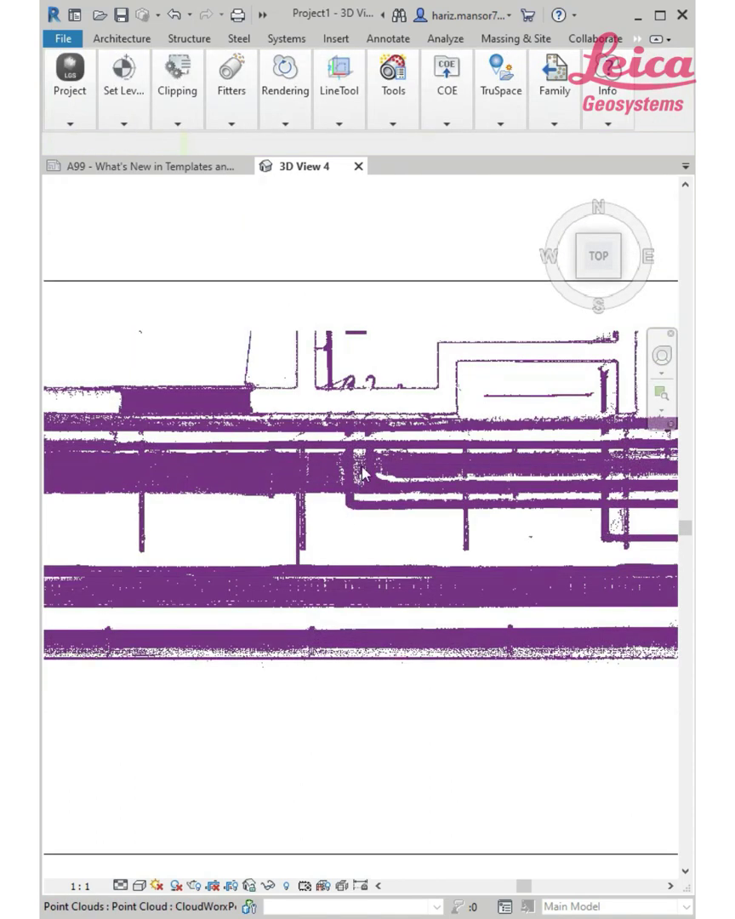
scroll(362, 474, down, 4)
click(344, 561)
middle_drag(160, 554, 256, 561)
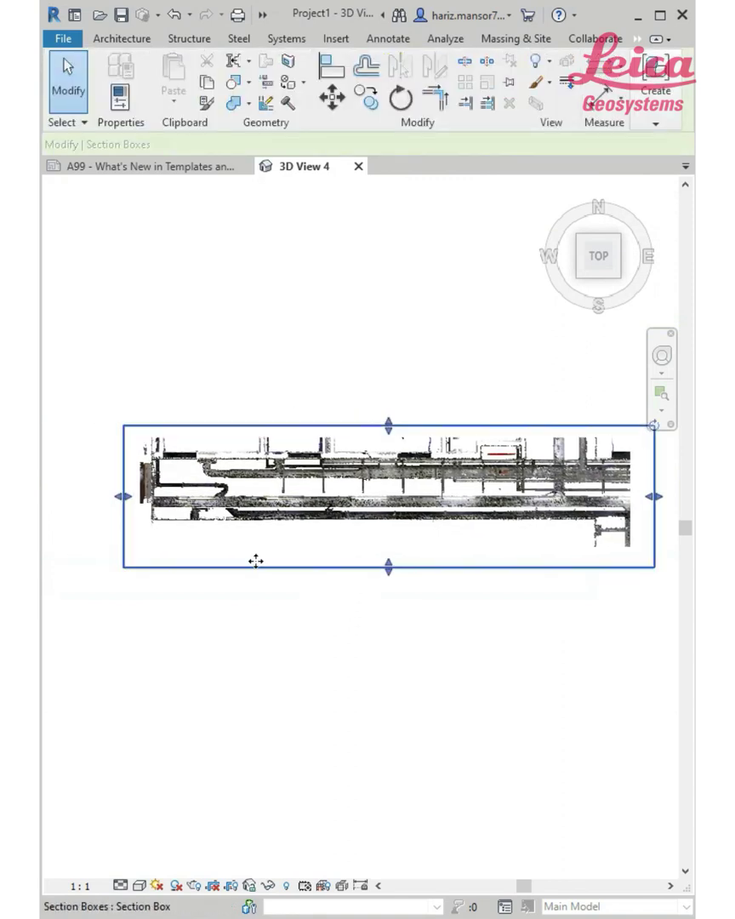
drag(123, 496, 438, 496)
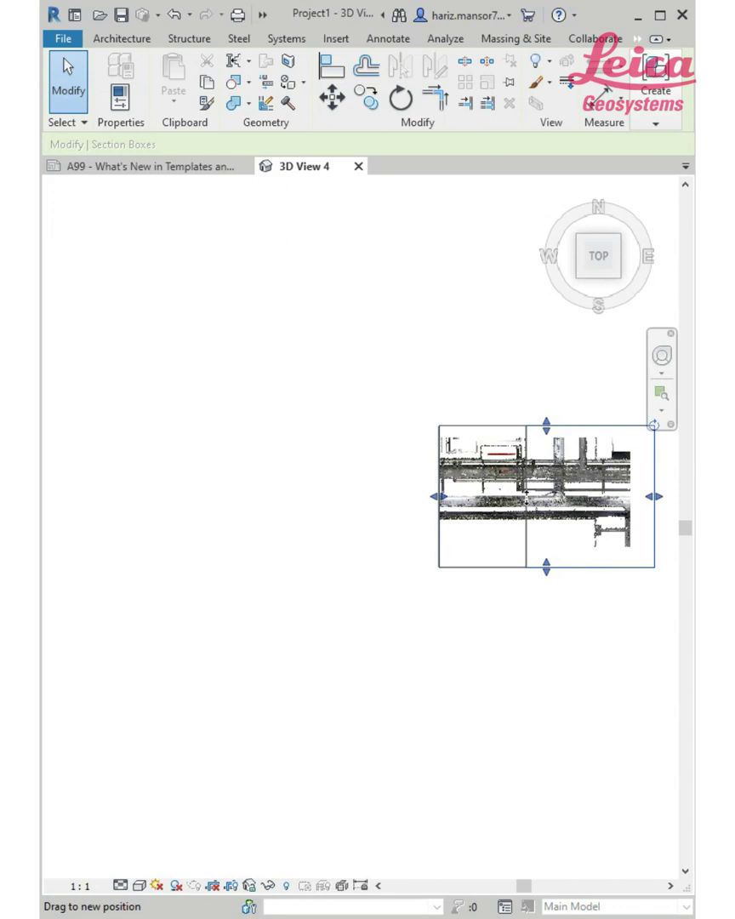
Move the section box's front face inward past the corridor wall and lower its top slightly above the pipes.
shift+middle_drag(438, 496, 519, 600)
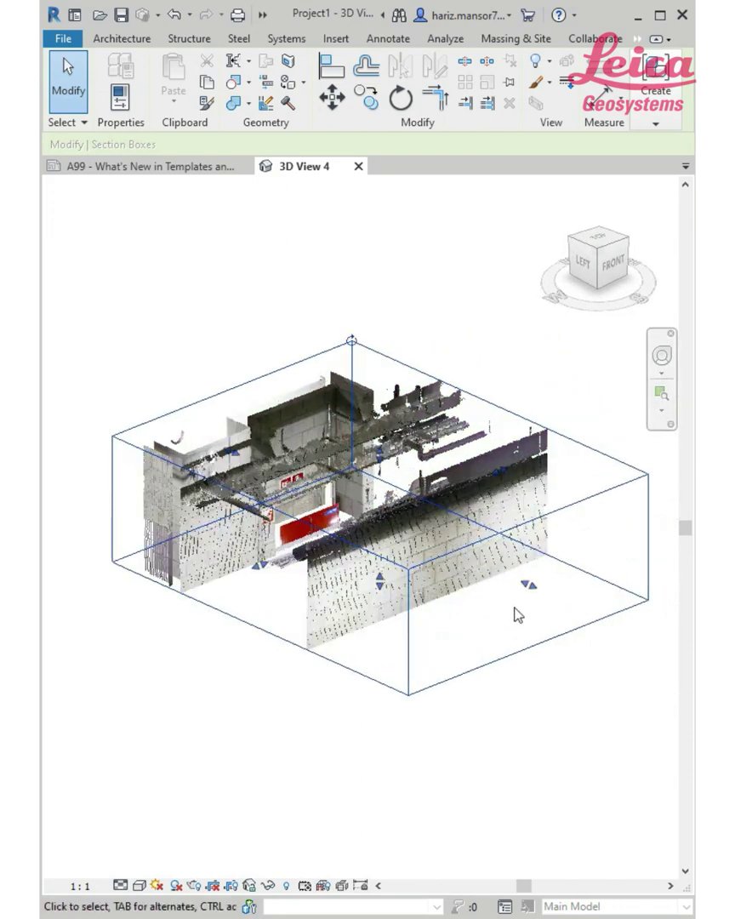
drag(522, 594, 197, 508)
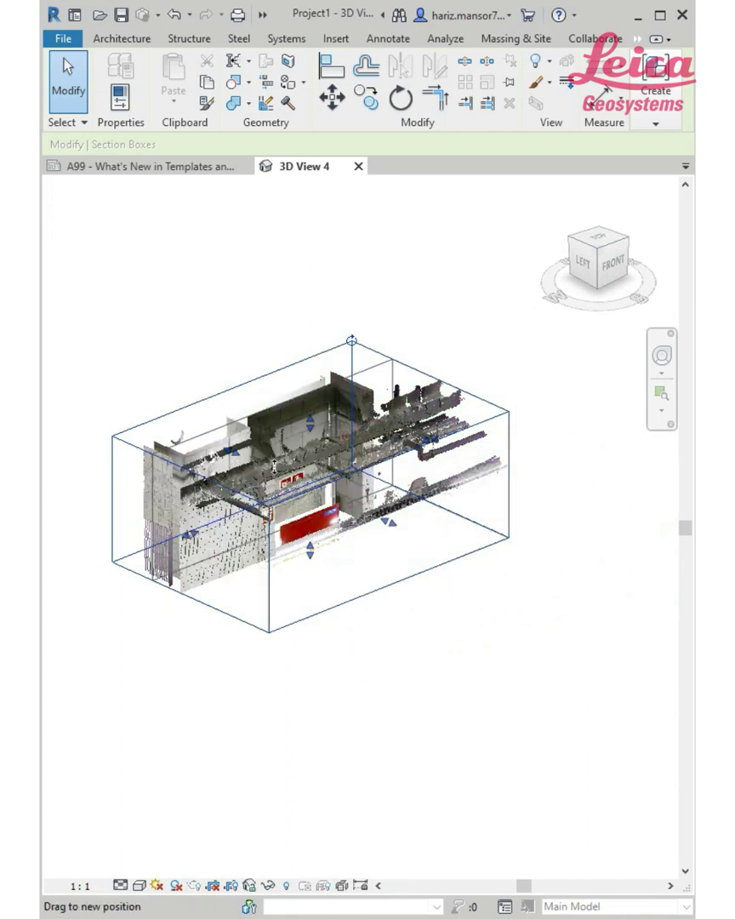
drag(280, 471, 287, 478)
scroll(287, 480, up, 3)
middle_drag(419, 503, 486, 504)
middle_drag(461, 637, 425, 639)
mouse_move(421, 393)
mouse_down()
mouse_move(423, 424)
mouse_move(420, 413)
mouse_up()
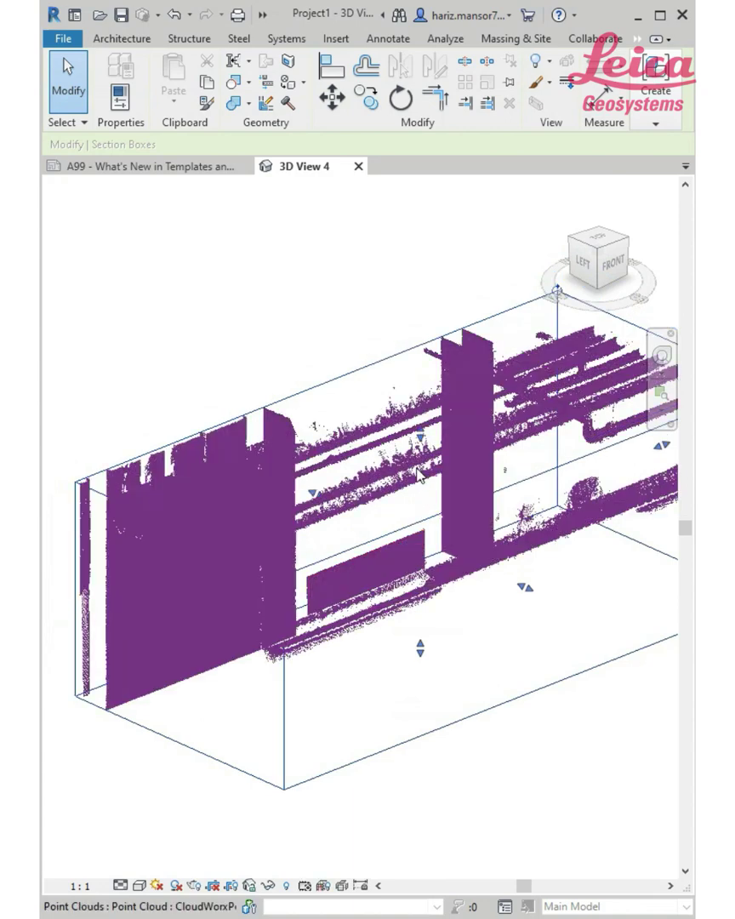
Narrow the section box from its front and back faces so that it closely encloses the parallel pipe runs.
shift+middle_drag(344, 563, 313, 641)
scroll(303, 618, up, 3)
scroll(303, 619, up, 3)
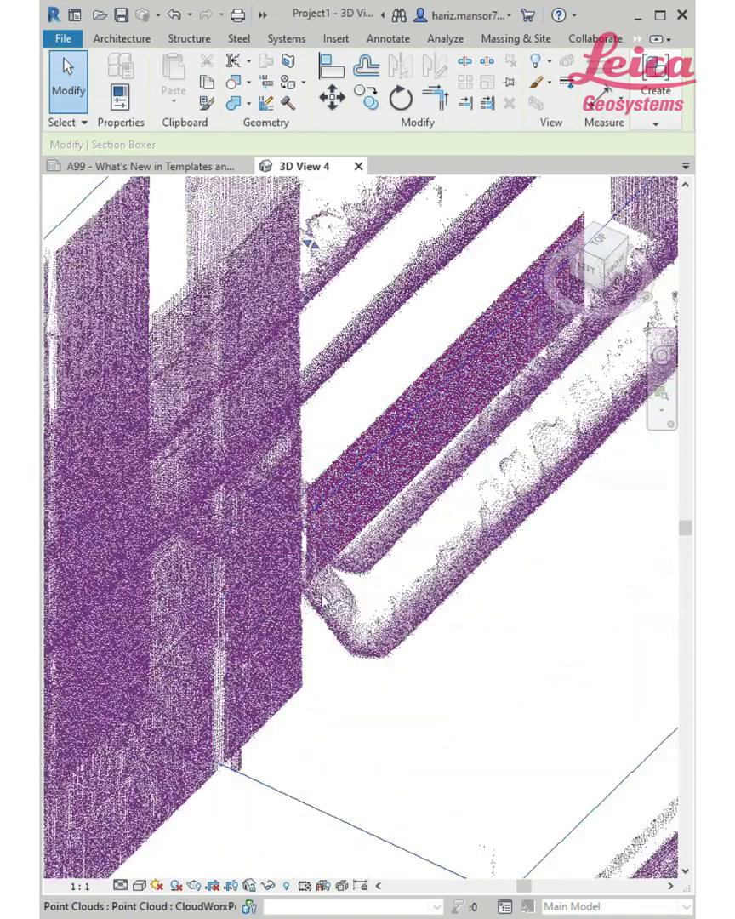
scroll(314, 583, down, 6)
shift+middle_drag(400, 600, 513, 478)
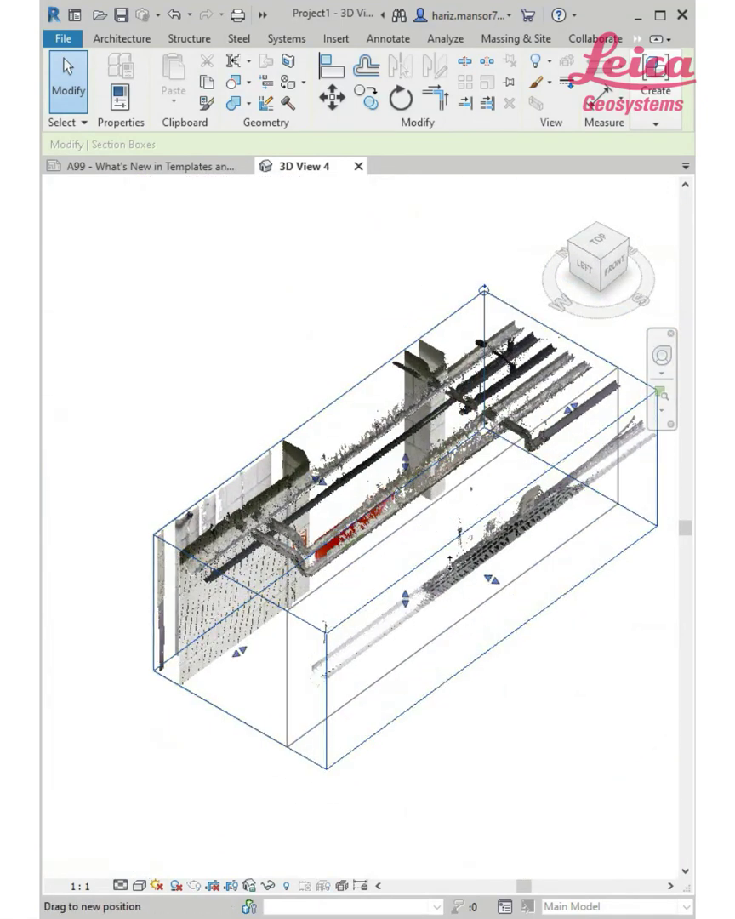
drag(492, 581, 449, 558)
drag(319, 481, 344, 509)
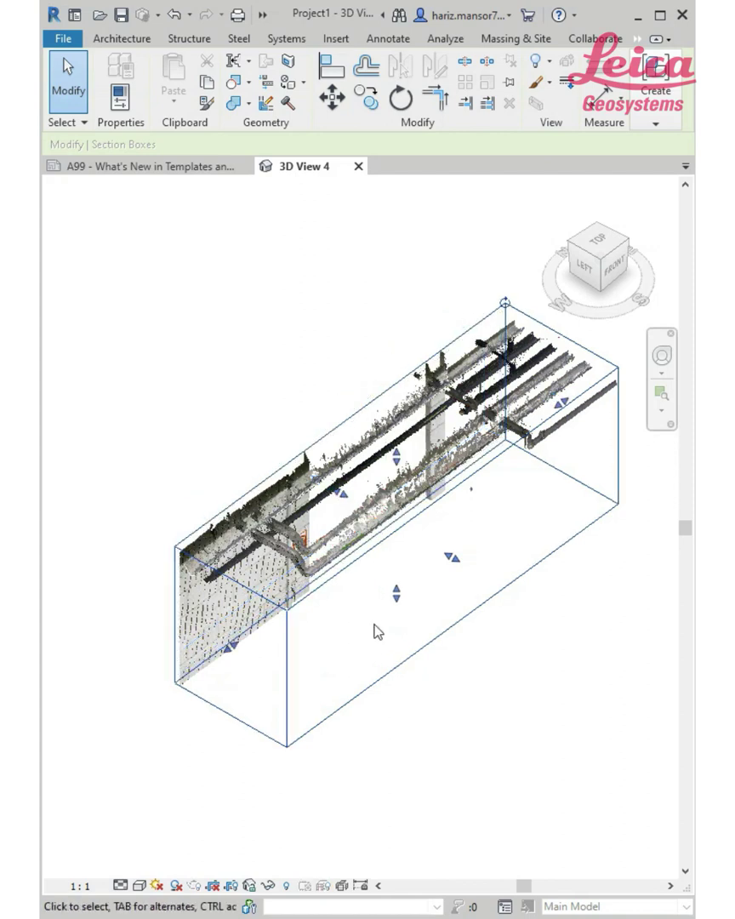
click(498, 700)
Start pipe fitting with RMS error 6.0, Standard type, Copper - B segment, PickPoint, level FFL and Fire Protection Wet system.
scroll(349, 632, up, 4)
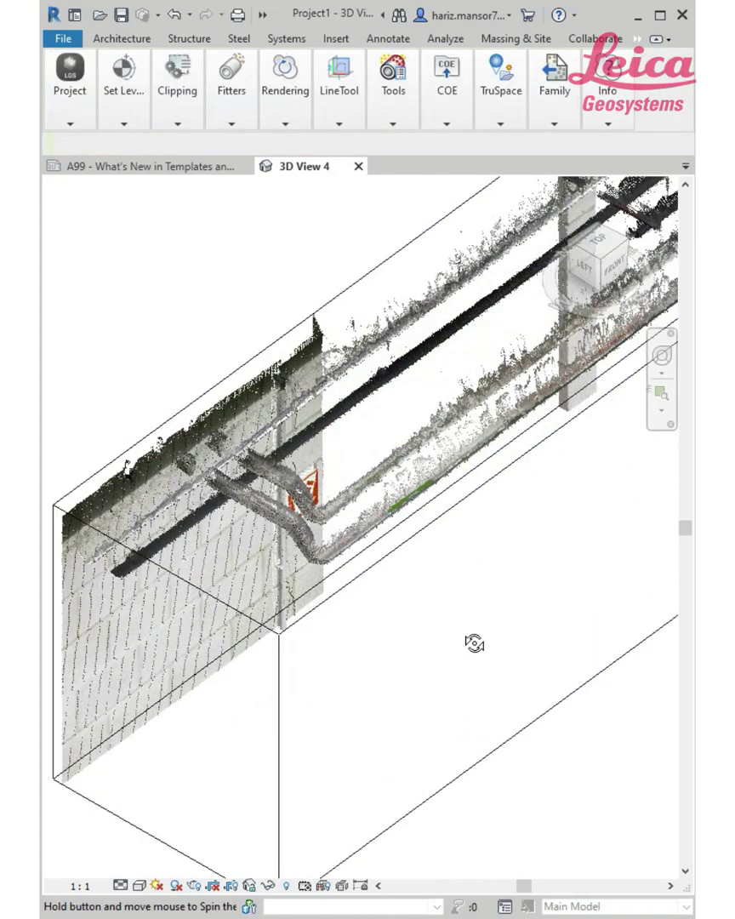
shift+middle_drag(472, 645, 491, 640)
scroll(473, 631, up, 1)
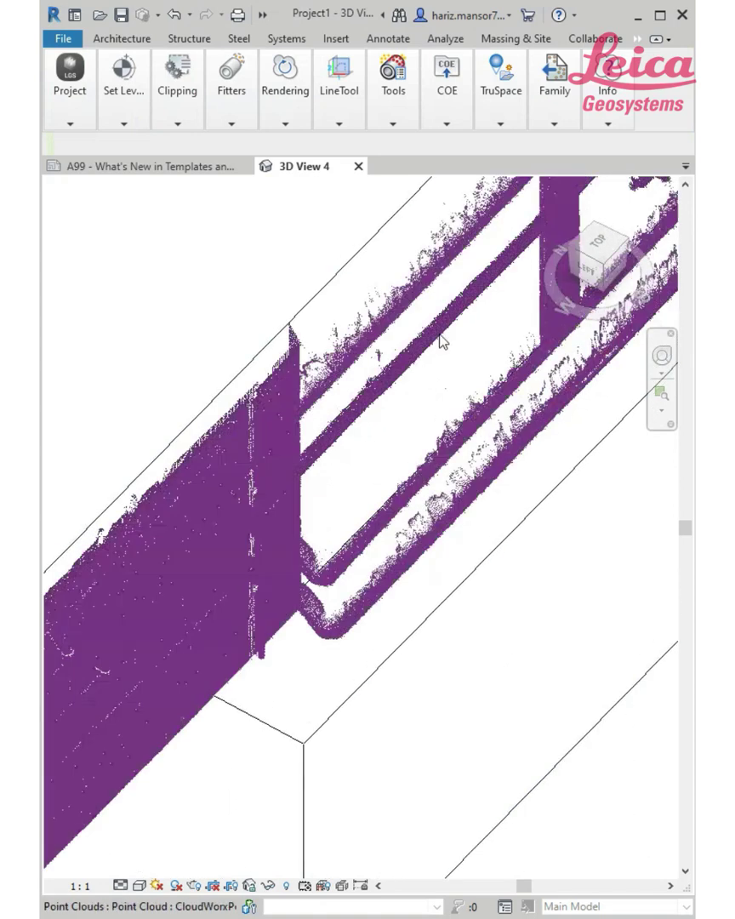
click(208, 100)
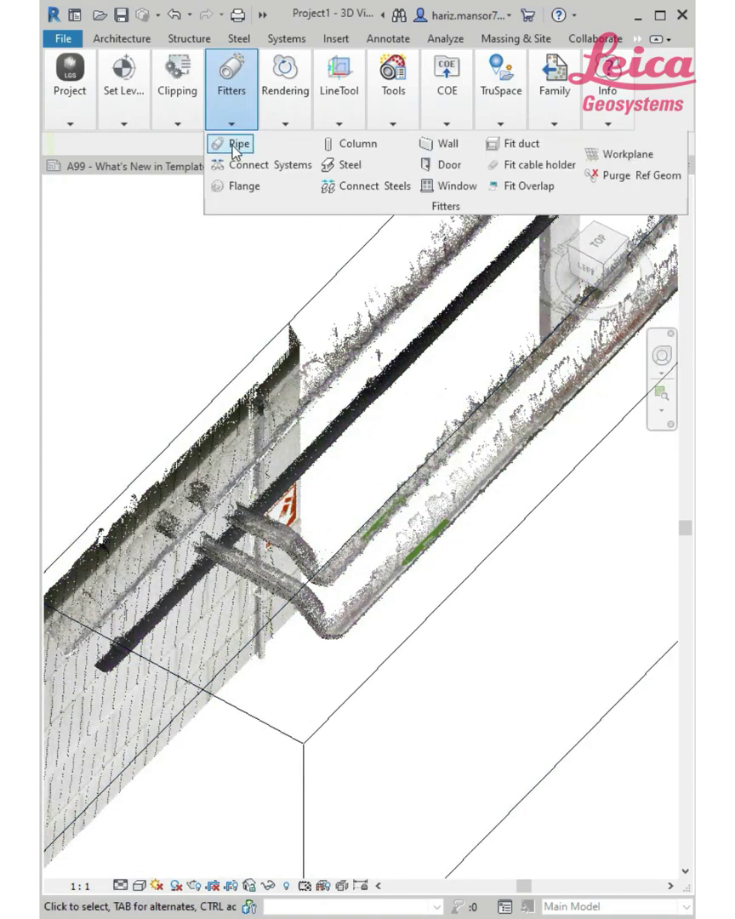
click(235, 146)
drag(573, 291, 219, 238)
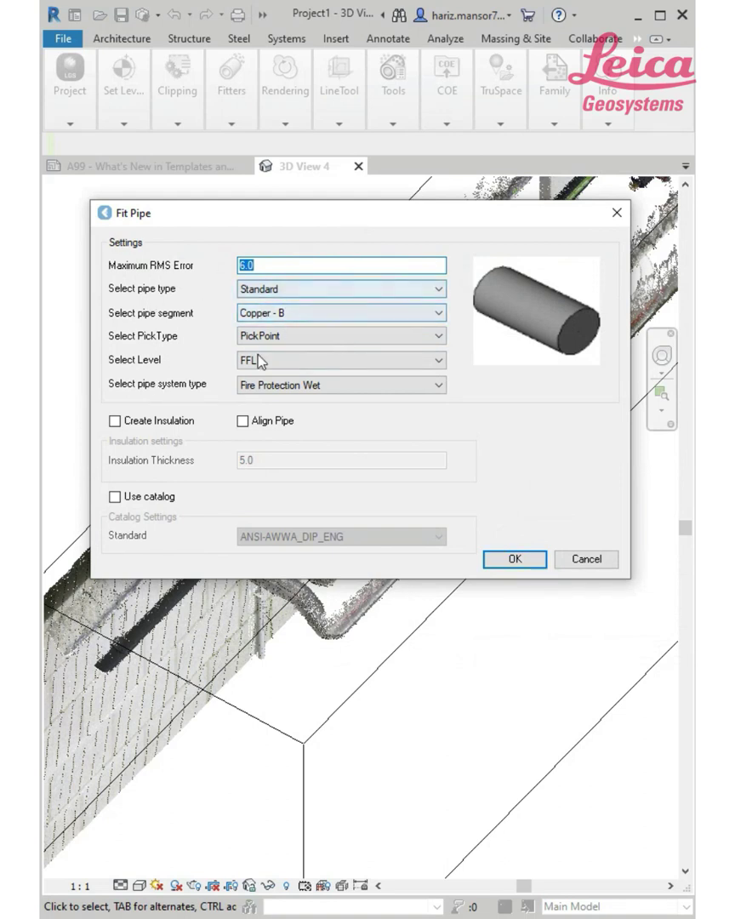
click(510, 564)
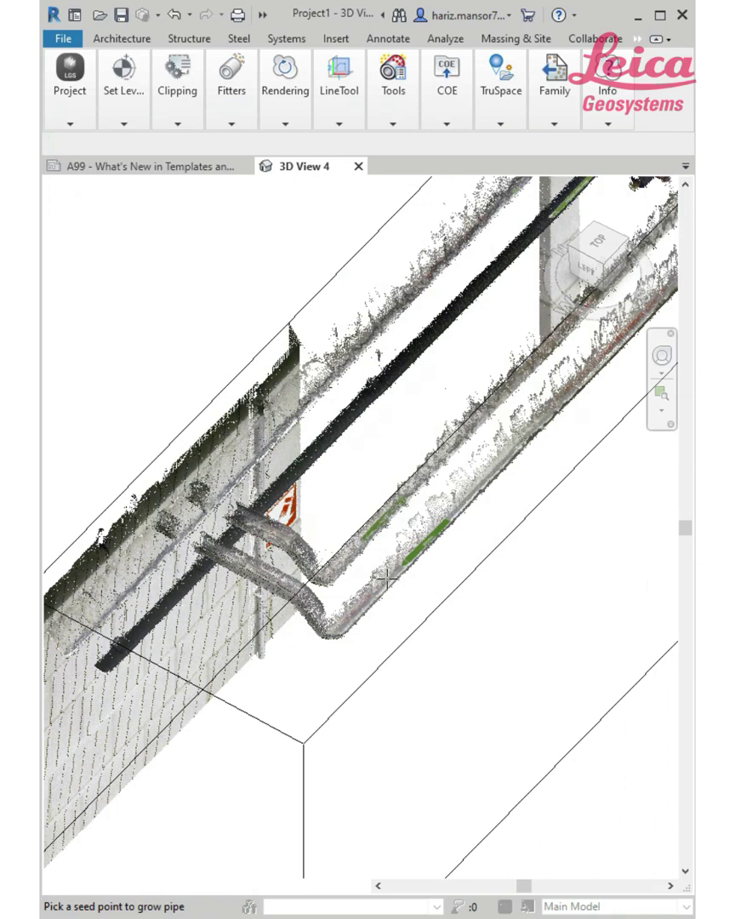
Fit the outermost long pipe from a seed point near its bend, using the Copper - B type with 65.0 diameter.
click(386, 579)
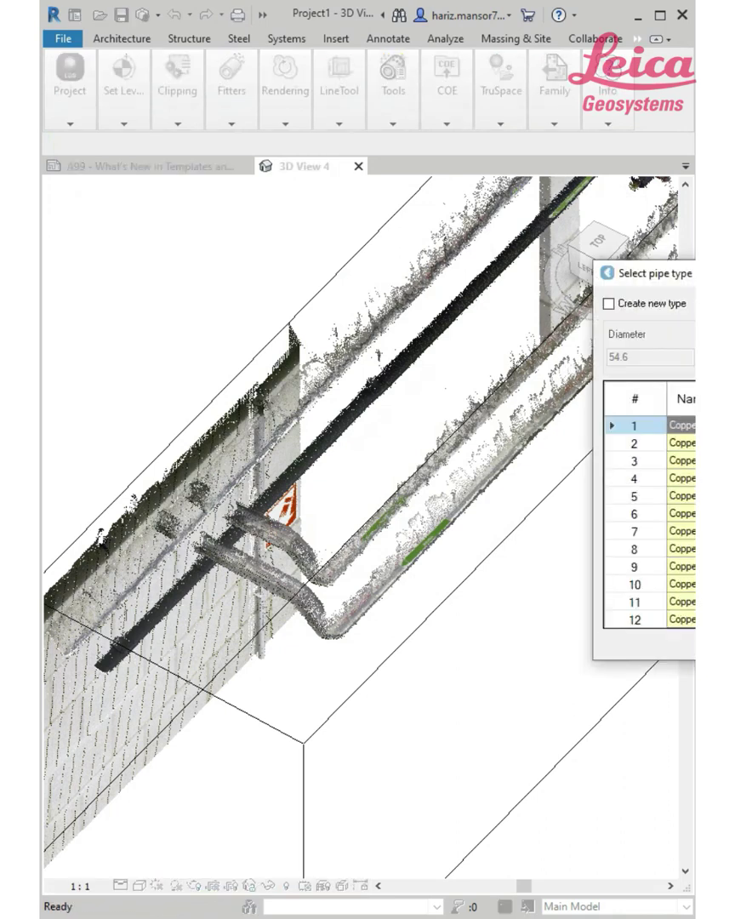
drag(689, 281, 292, 169)
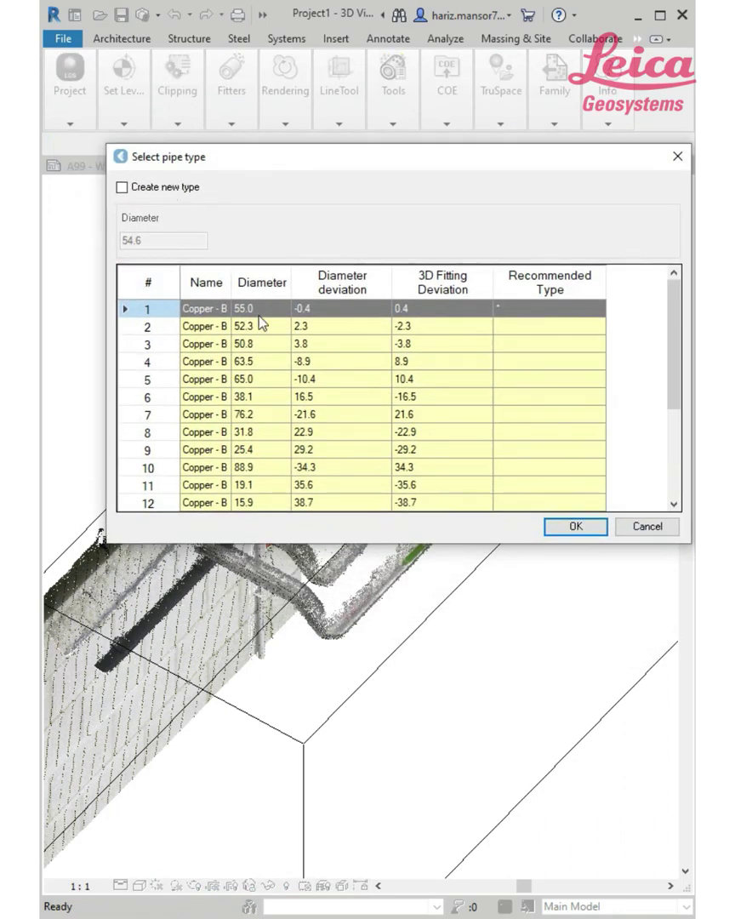
click(178, 379)
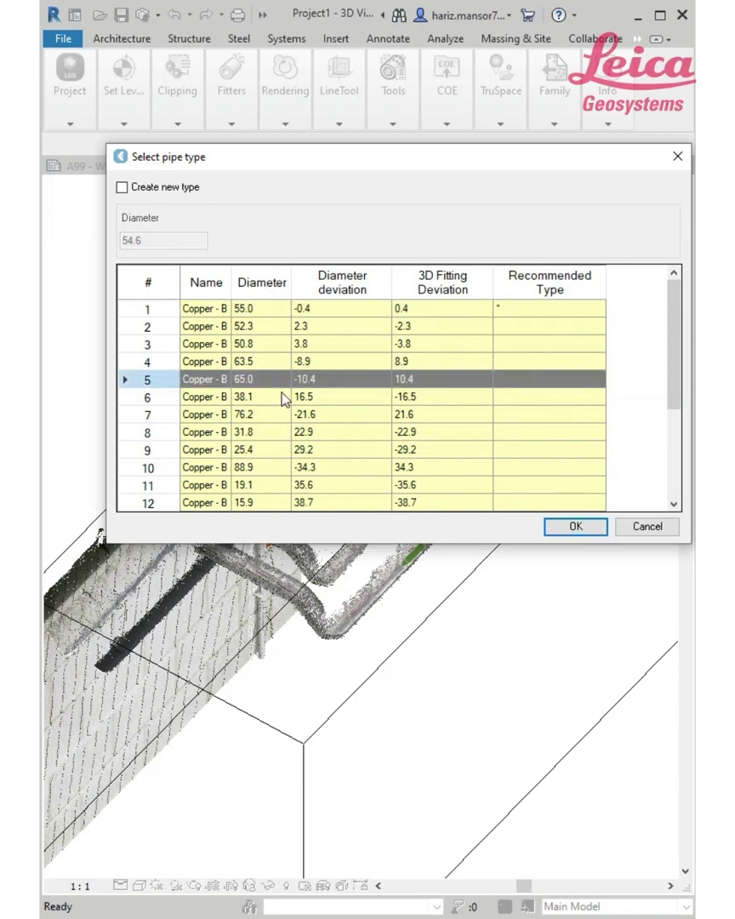
click(588, 531)
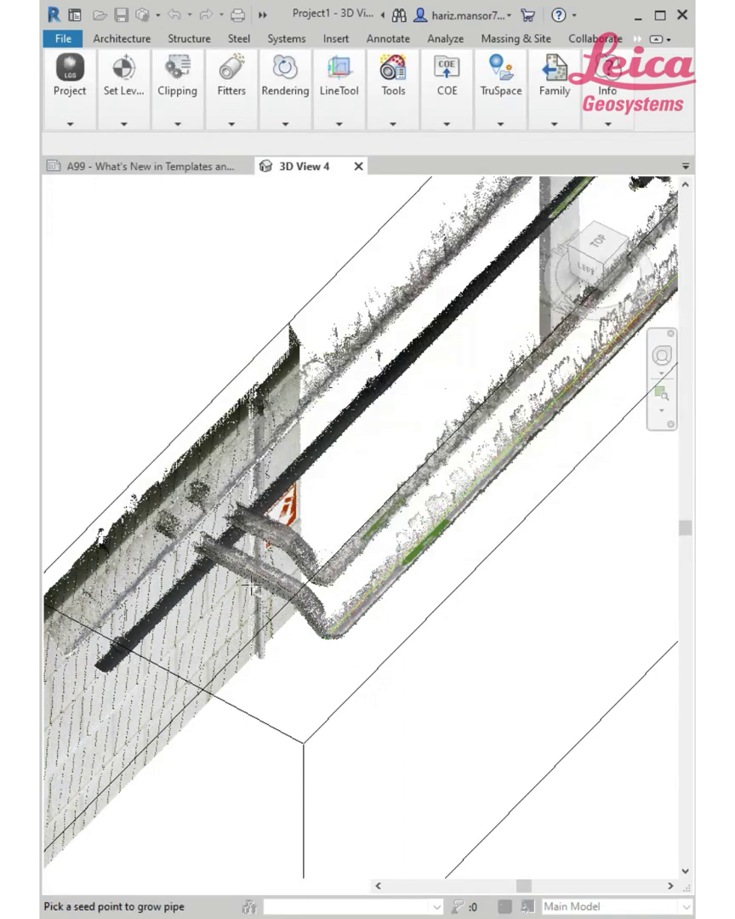
Fit the pipe section running from the bend through the wall from a seed point, using the Copper - B type with 65.0 diameter.
shift+middle_drag(362, 620, 396, 631)
click(268, 523)
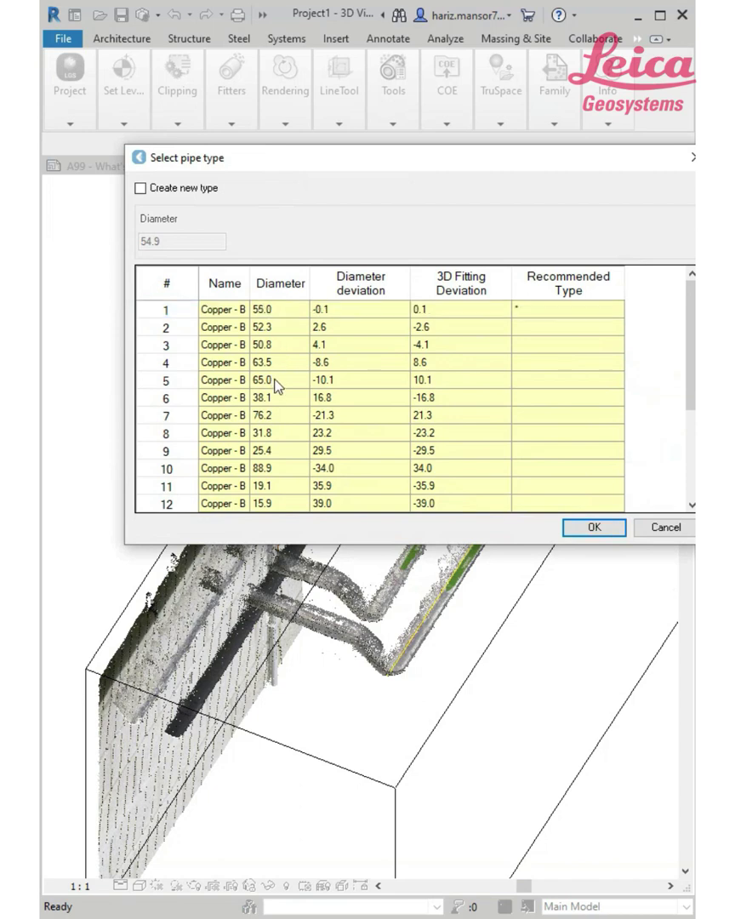
click(277, 380)
click(572, 527)
Fit the short sloped pipe between the two bends from a seed point, using the Copper - B type with 65.0 diameter.
scroll(377, 674, up, 3)
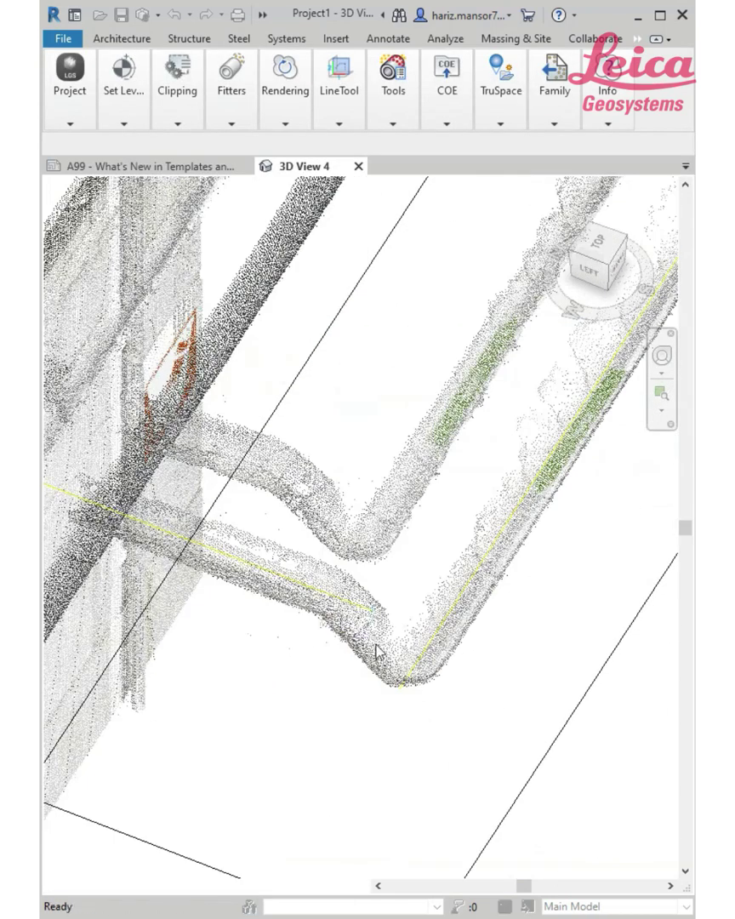
click(387, 660)
shift+middle_drag(491, 592, 504, 608)
scroll(461, 553, up, 1)
middle_drag(461, 554, 480, 627)
key(Escape)
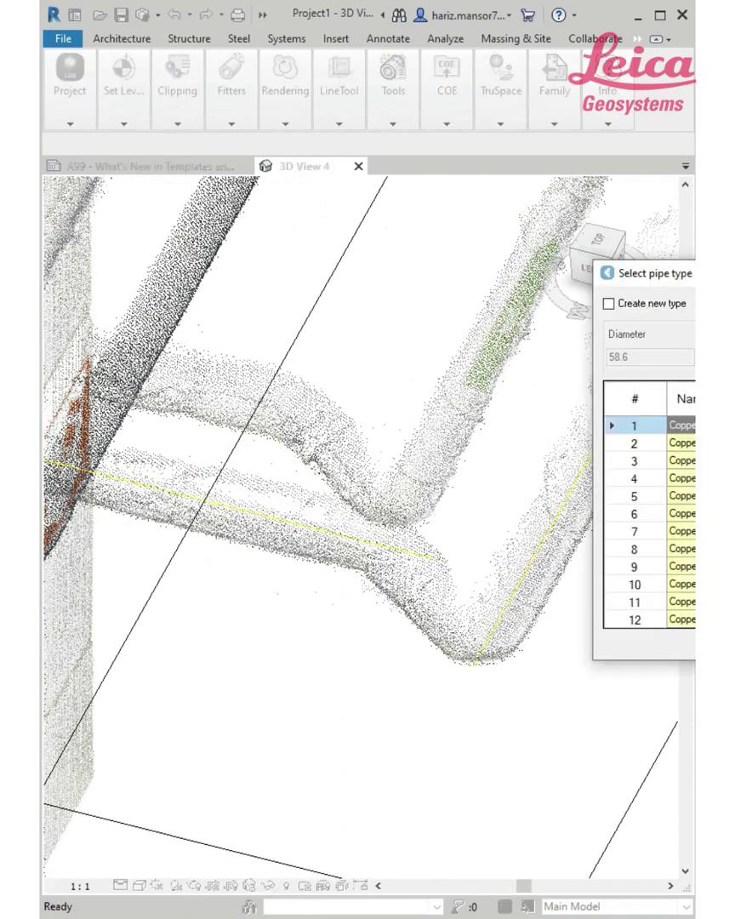
drag(695, 273, 441, 200)
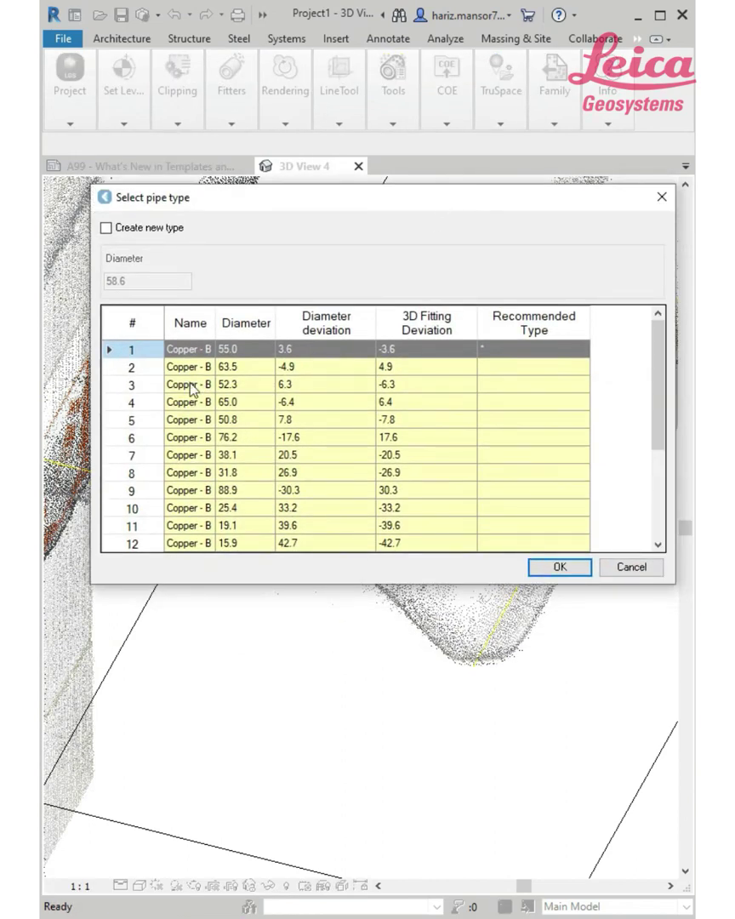
click(157, 407)
click(560, 568)
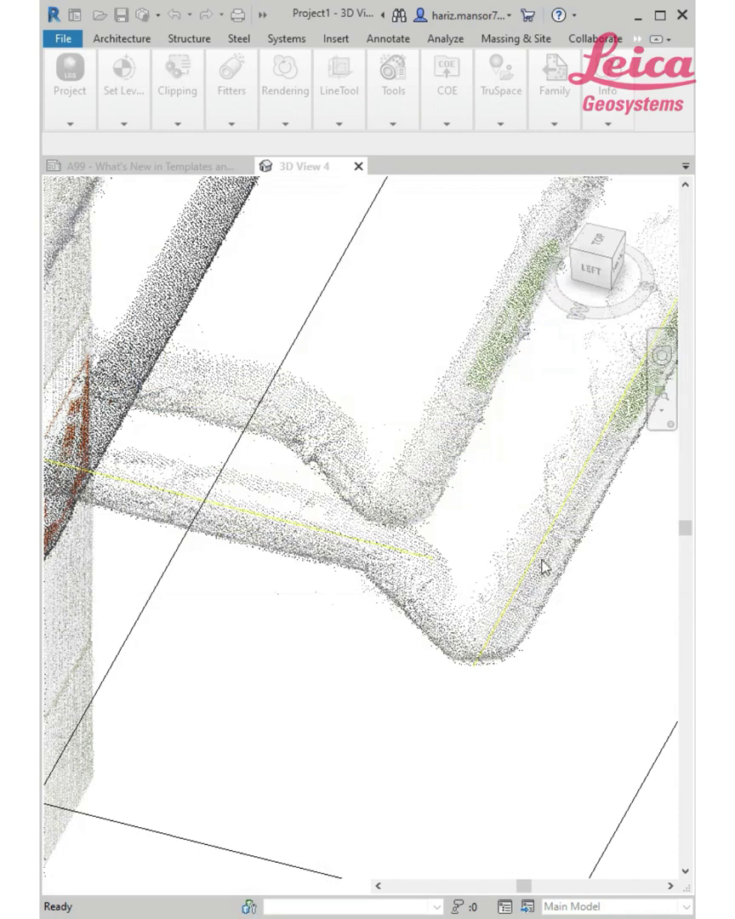
End pipe fitting and display the 3D view at Fine detail level with shaded pipes.
scroll(431, 527, down, 3)
shift+middle_drag(536, 608, 527, 634)
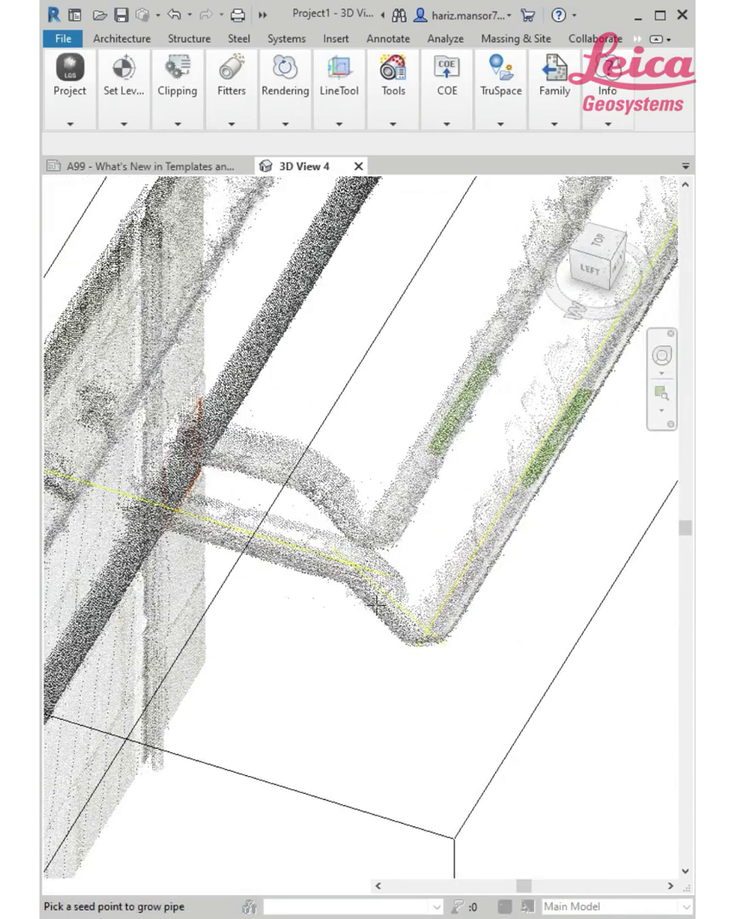
scroll(403, 598, up, 3)
scroll(404, 598, up, 3)
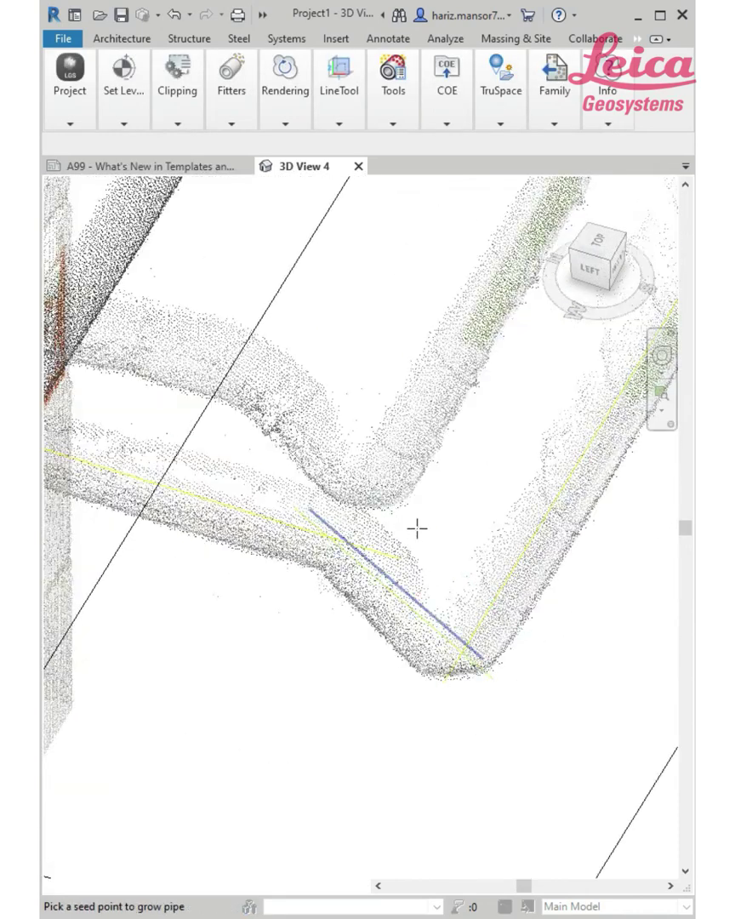
scroll(460, 603, down, 2)
shift+middle_drag(463, 603, 388, 583)
key(Escape)
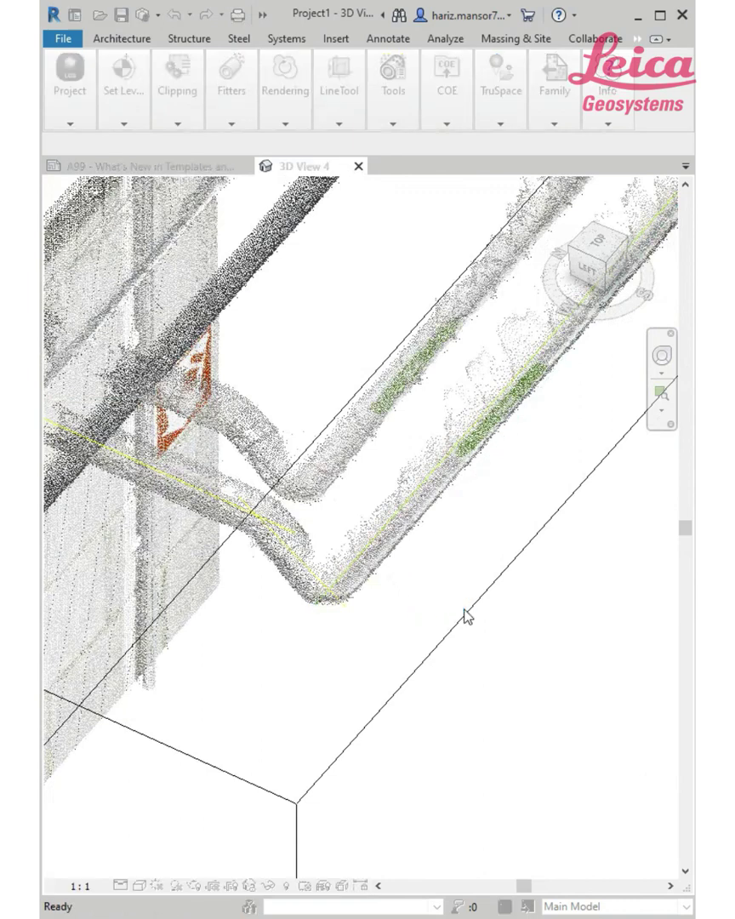
middle_drag(423, 606, 449, 588)
click(123, 890)
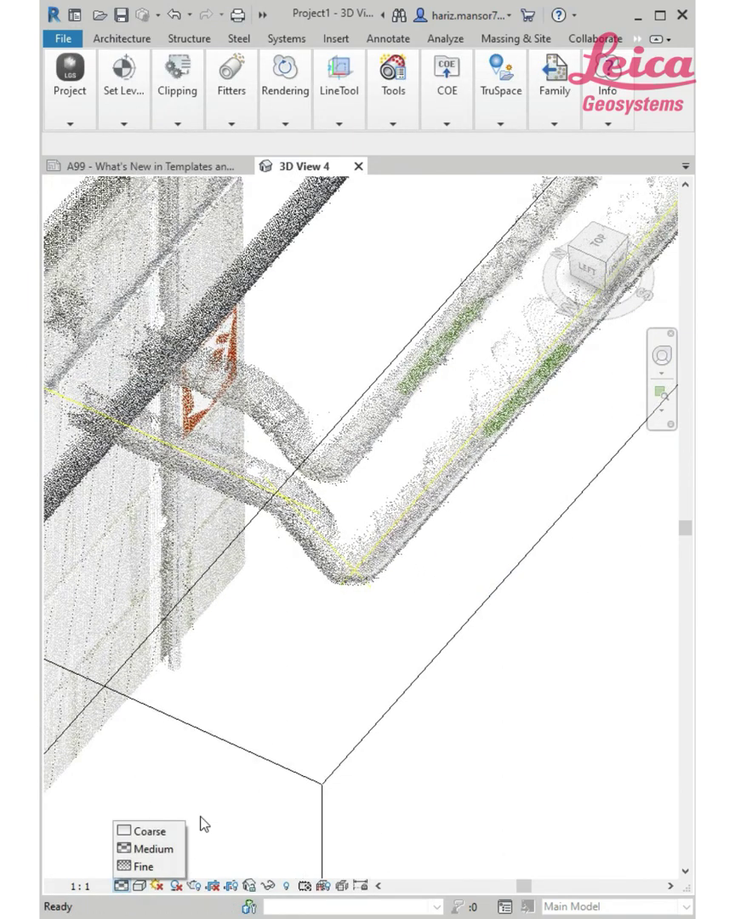
click(141, 869)
mouse_move(436, 584)
middle_down()
mouse_move(474, 584)
mouse_move(454, 563)
mouse_move(486, 572)
mouse_move(485, 583)
middle_up()
scroll(482, 596, down, 1)
Raise the section box's top face slightly above the fitted pipes.
click(481, 584)
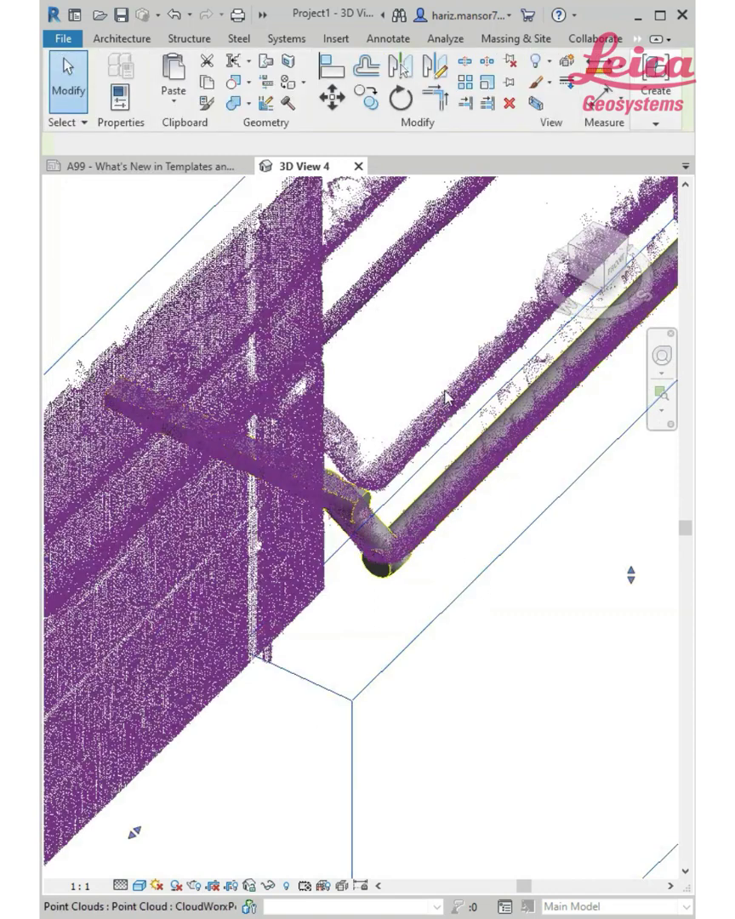
scroll(468, 482, down, 1)
scroll(478, 483, down, 1)
middle_drag(478, 482, 452, 521)
middle_drag(452, 352, 384, 398)
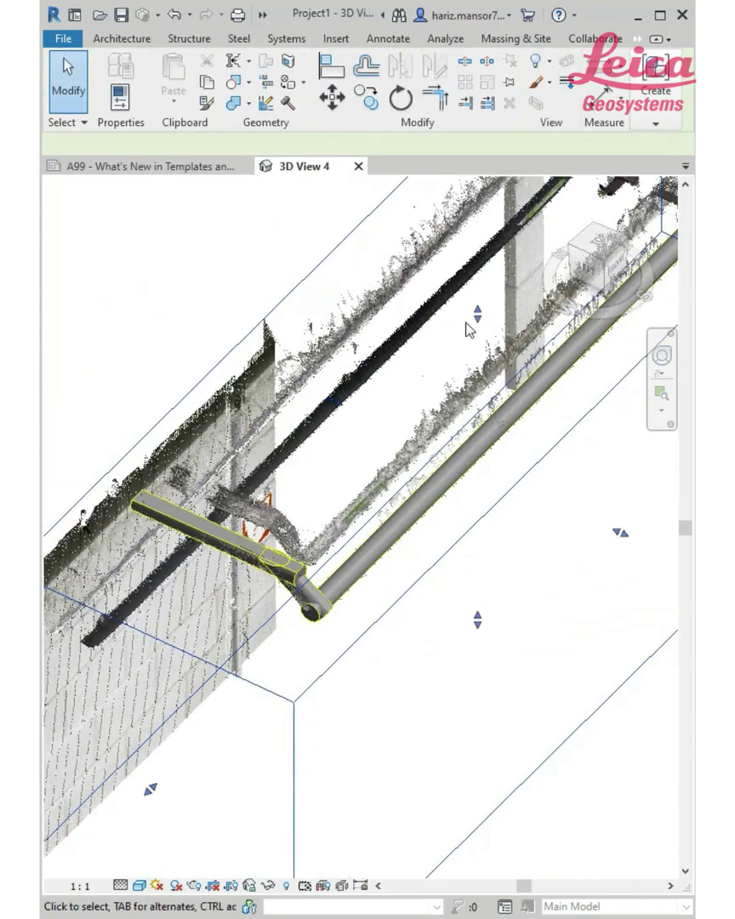
drag(476, 315, 478, 299)
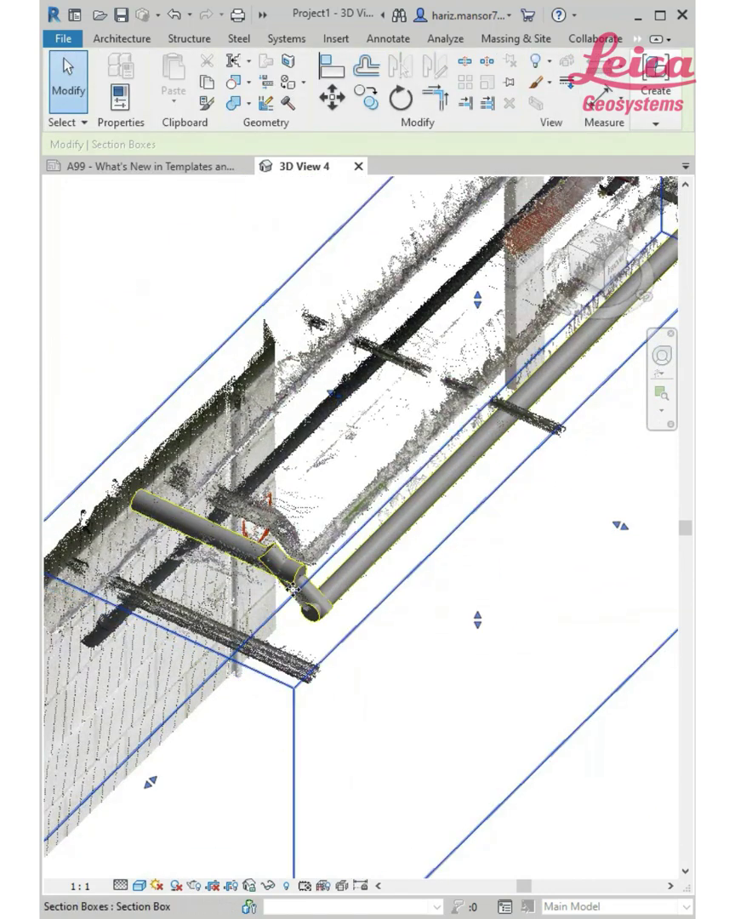
Try to extend the short sloped pipe's lower end past the long outer pipe.
scroll(370, 645, up, 3)
shift+middle_drag(371, 645, 499, 663)
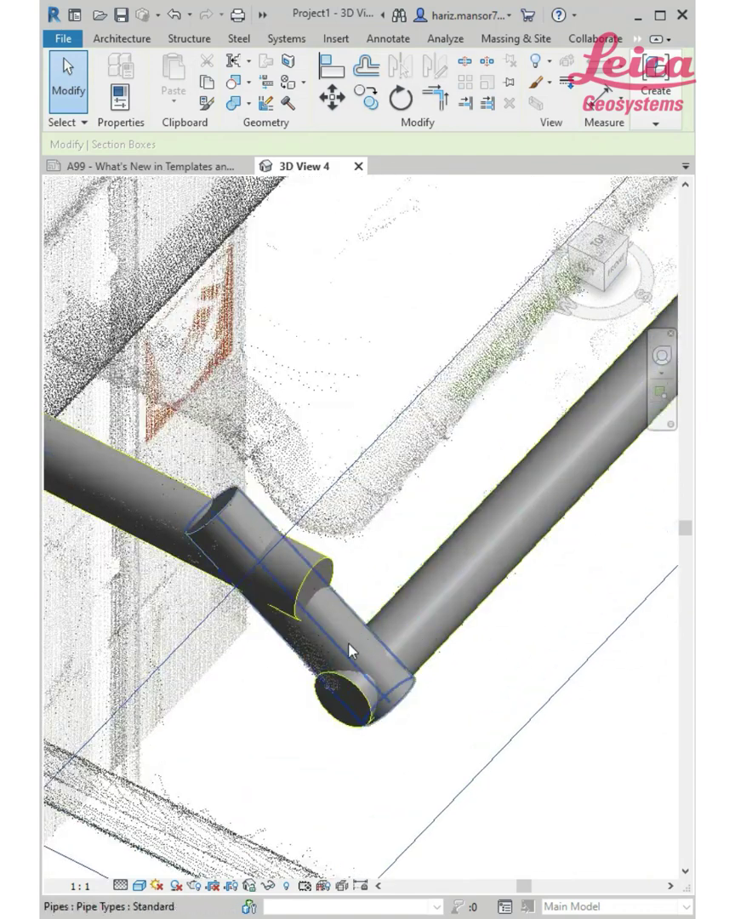
click(392, 715)
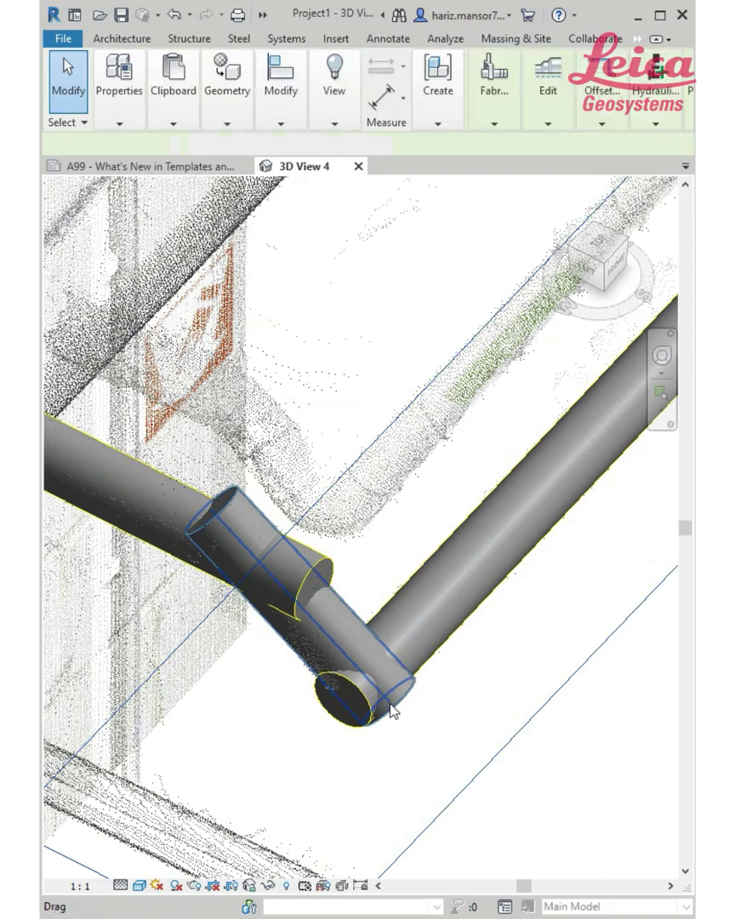
mouse_move(391, 701)
mouse_down()
mouse_move(446, 748)
mouse_move(389, 702)
mouse_up()
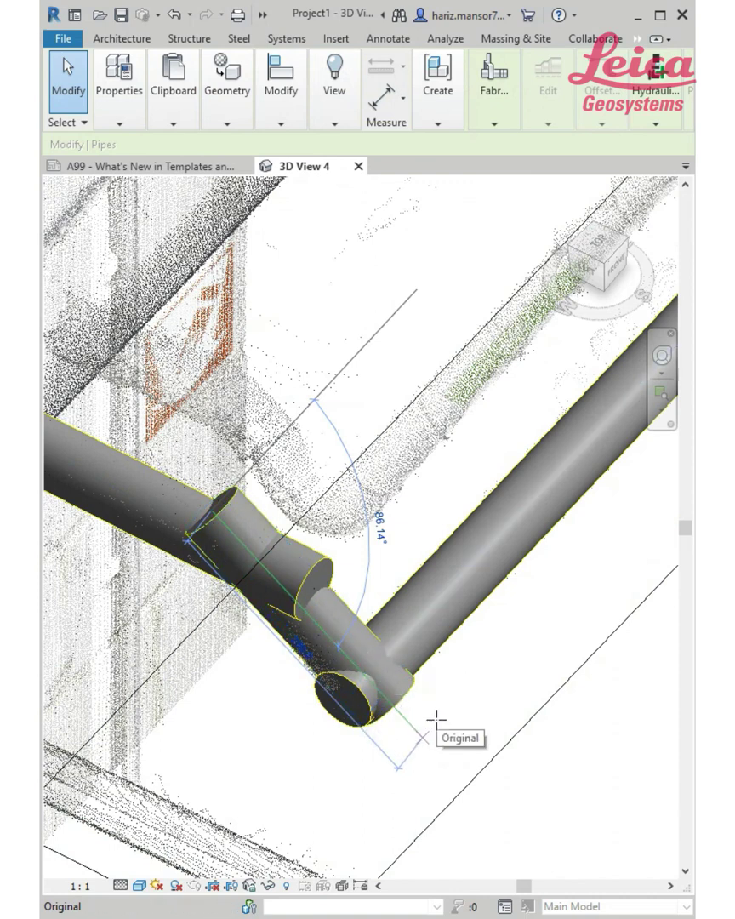
click(476, 698)
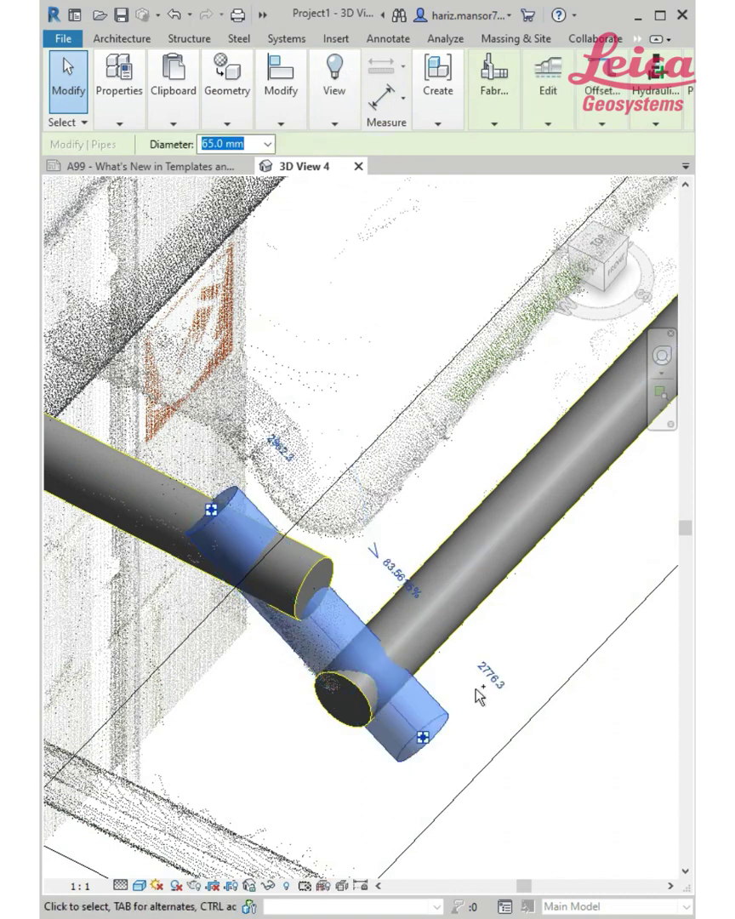
key(Escape)
Connect the short sloped pipe to the long outer pipe with Connect Systems, leaving Insert cross off.
click(283, 126)
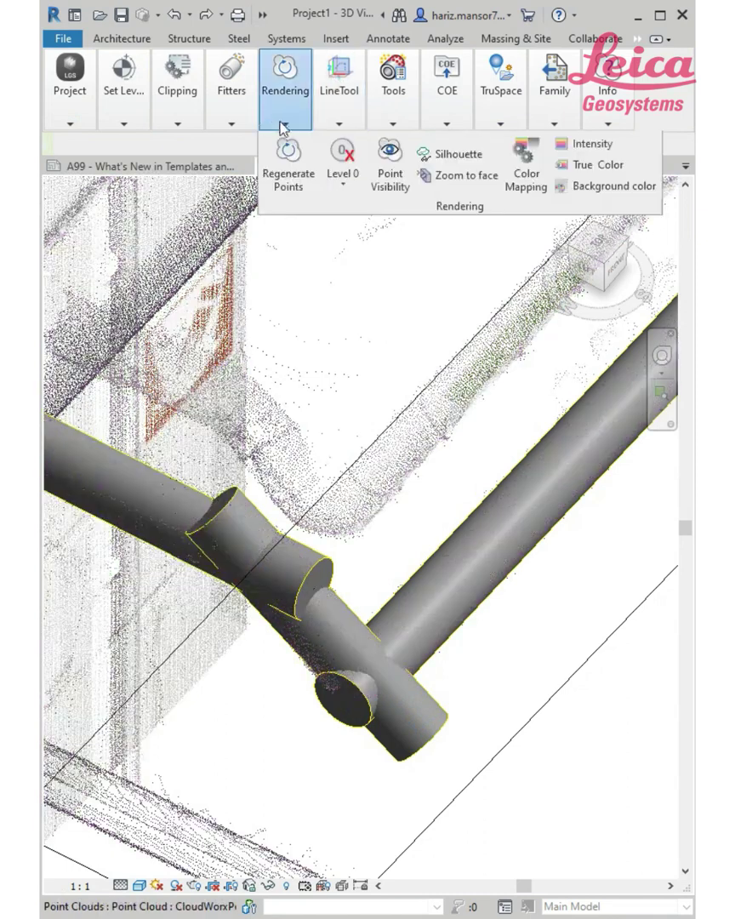
click(238, 115)
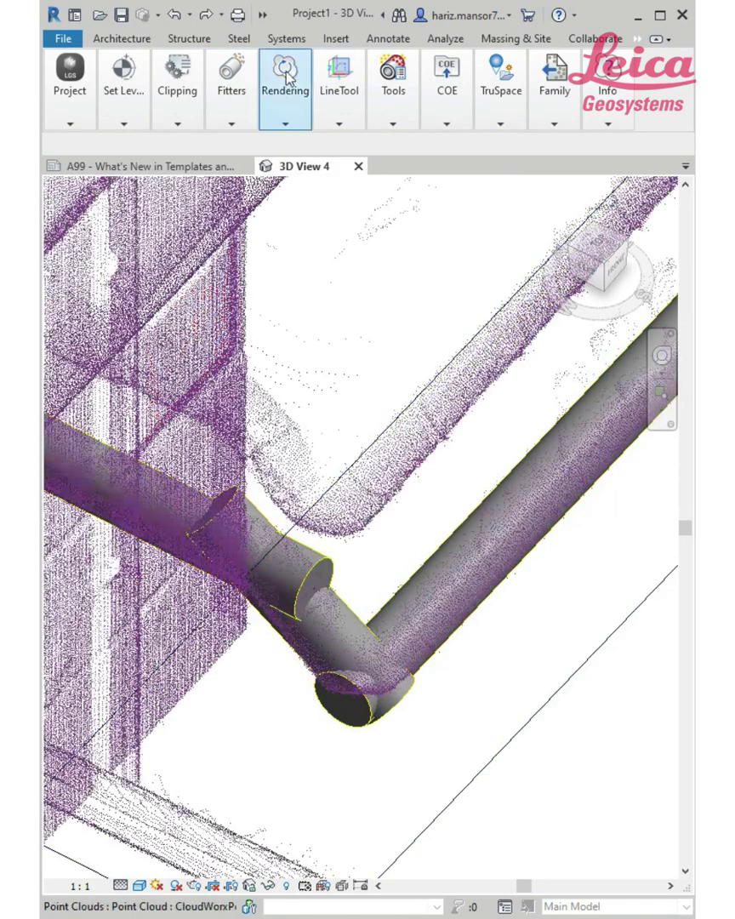
click(286, 125)
click(259, 164)
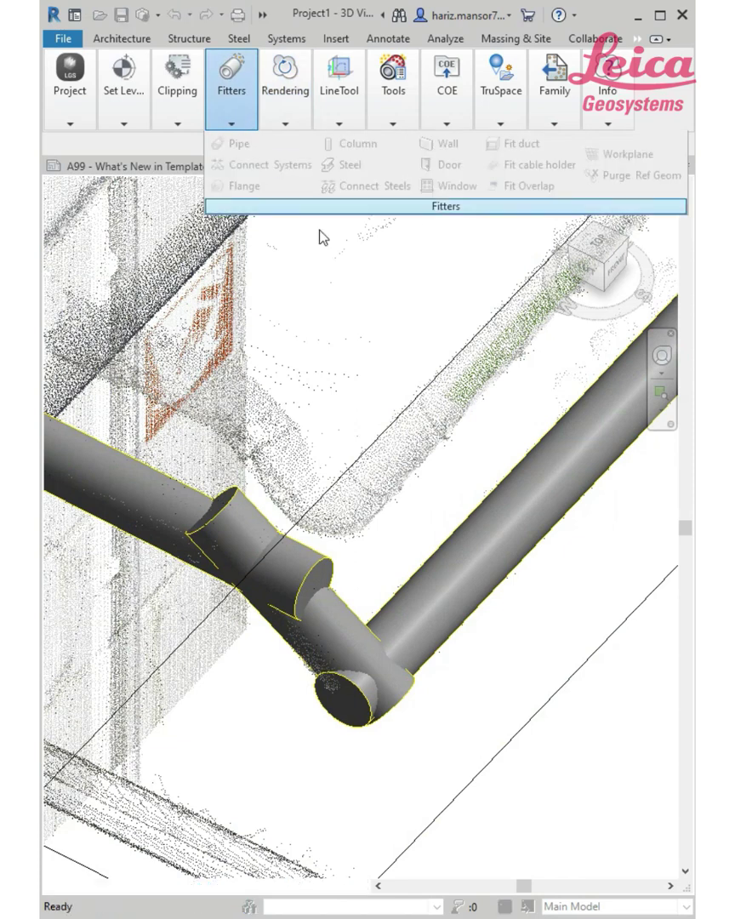
click(336, 634)
click(432, 591)
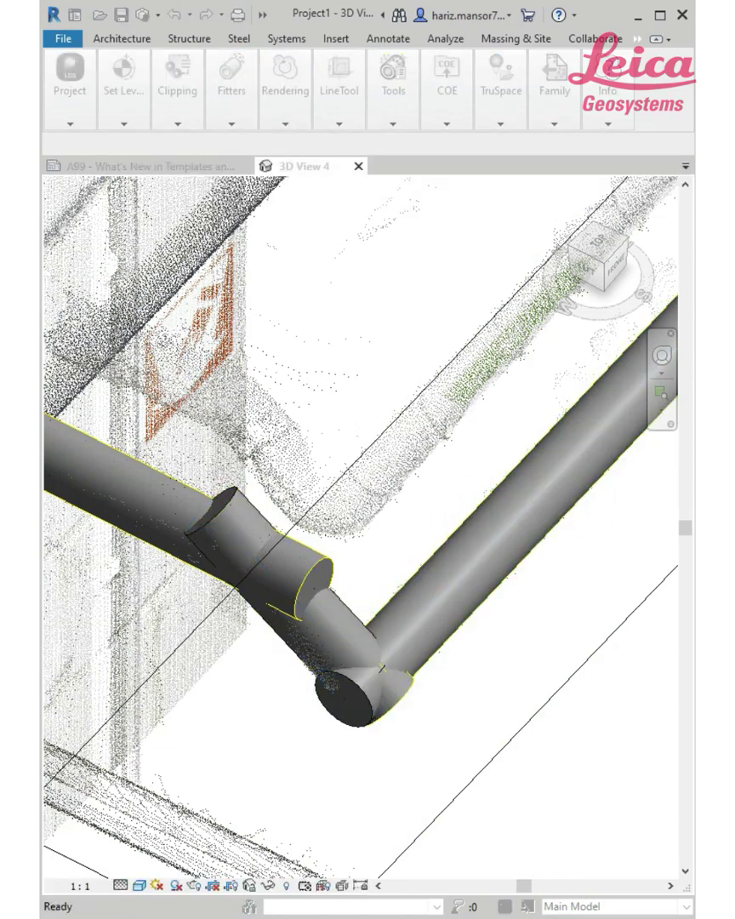
click(376, 266)
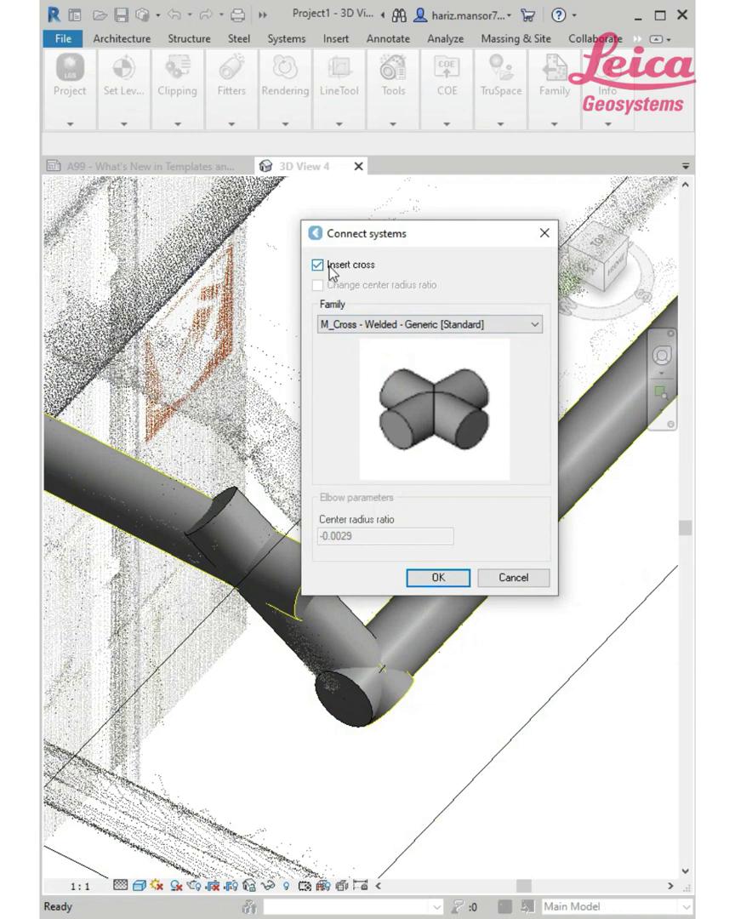
click(336, 265)
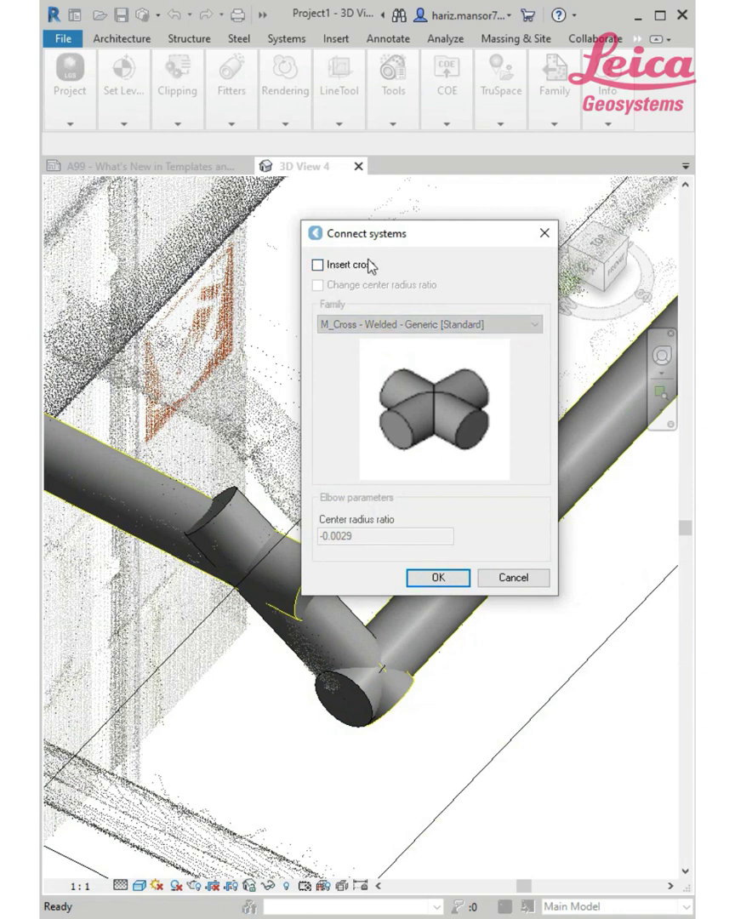
click(461, 586)
Delete the two leftover pipe stubs protruding beyond the junction of the sloped pipe and the long outer pipe.
scroll(409, 720, up, 4)
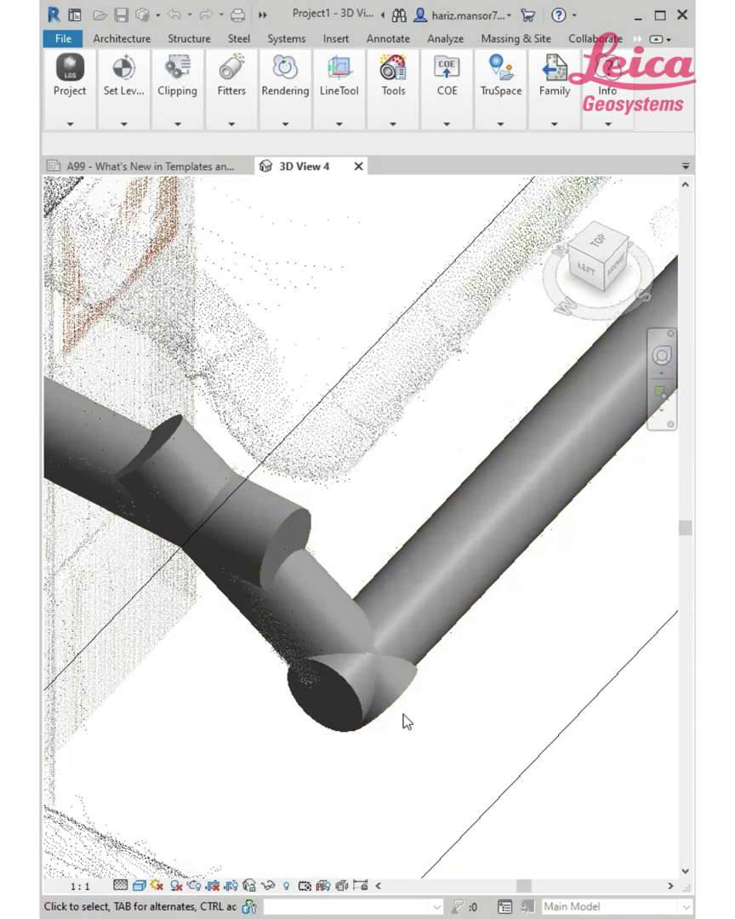
click(355, 701)
key(Delete)
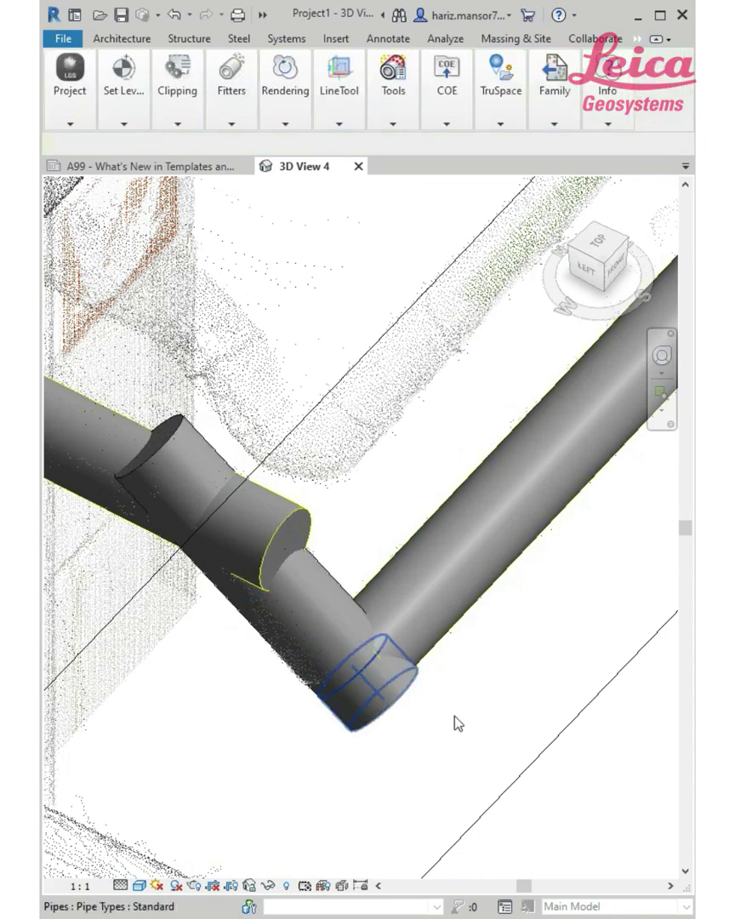
click(391, 657)
key(Delete)
scroll(394, 636, down, 1)
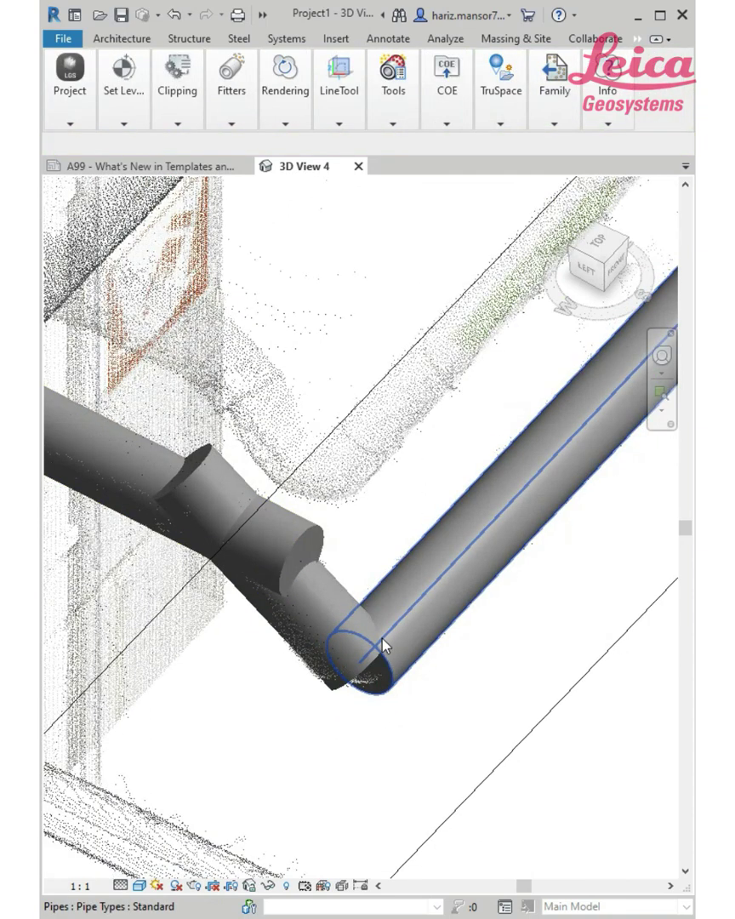
Trim the long outer pipe and the short sloped pipe to a corner so an elbow joins them.
click(384, 647)
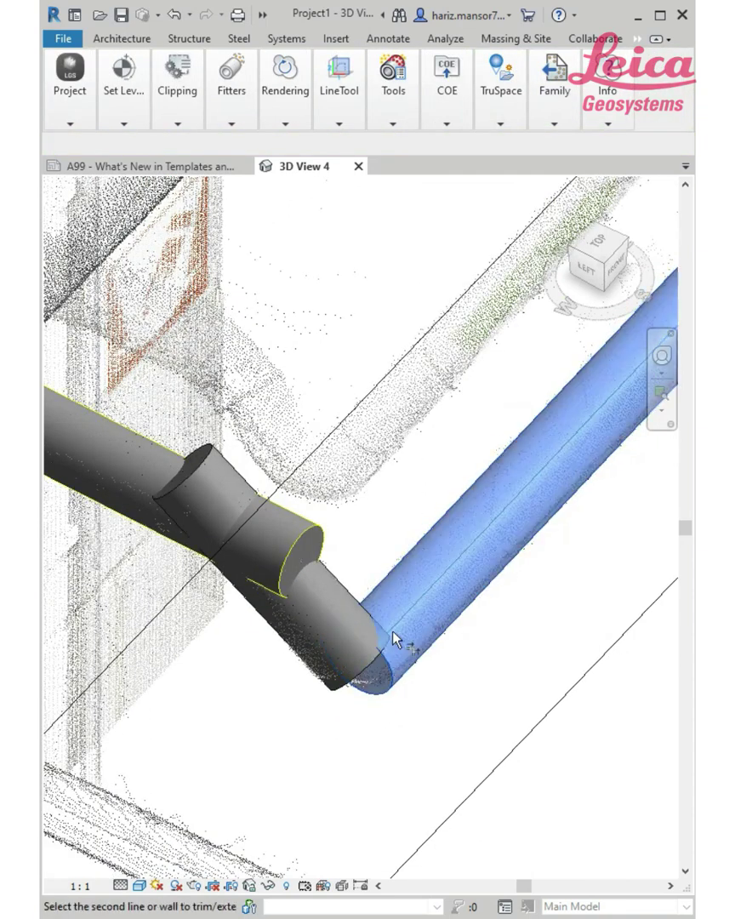
click(314, 620)
scroll(387, 648, down, 4)
shift+middle_drag(442, 664, 423, 694)
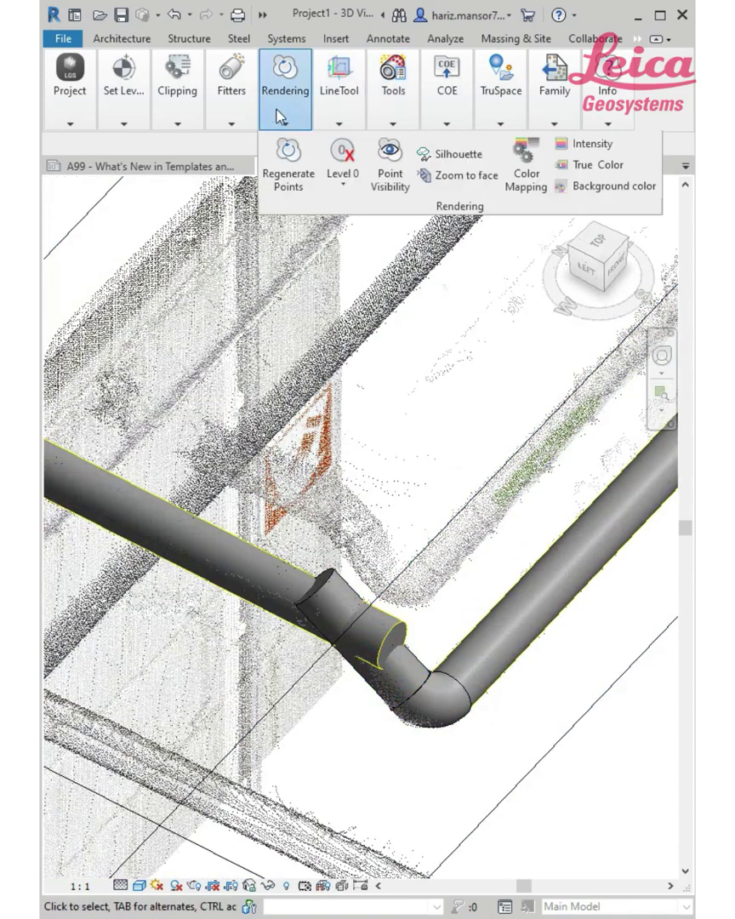
Connect the pipe through the wall to the short sloped pipe with Connect Systems, leaving Insert cross off.
mouse_move(245, 111)
click(245, 167)
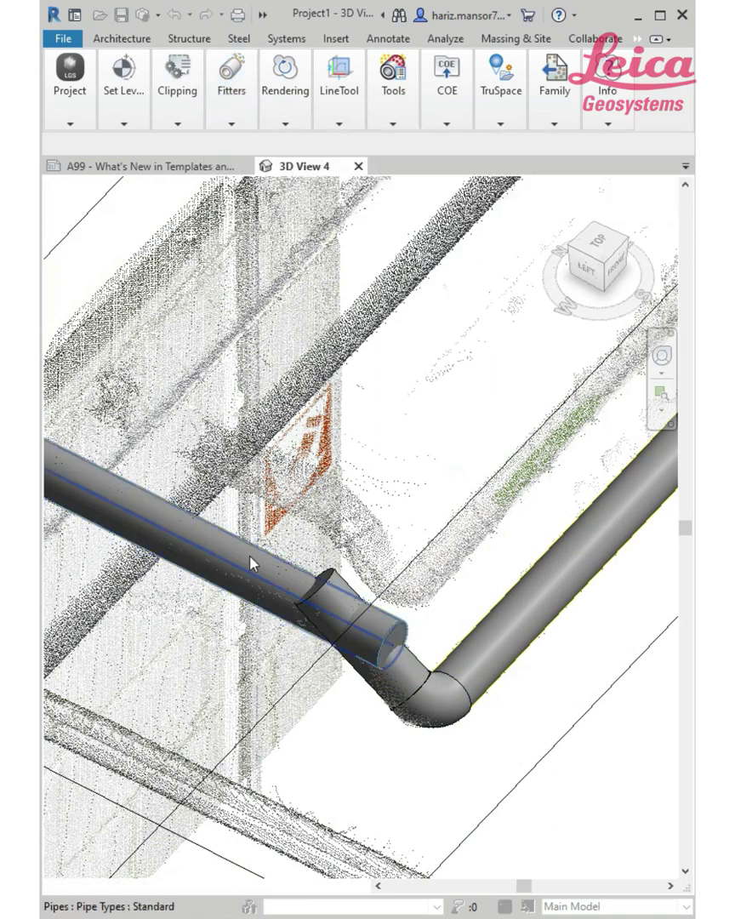
click(400, 666)
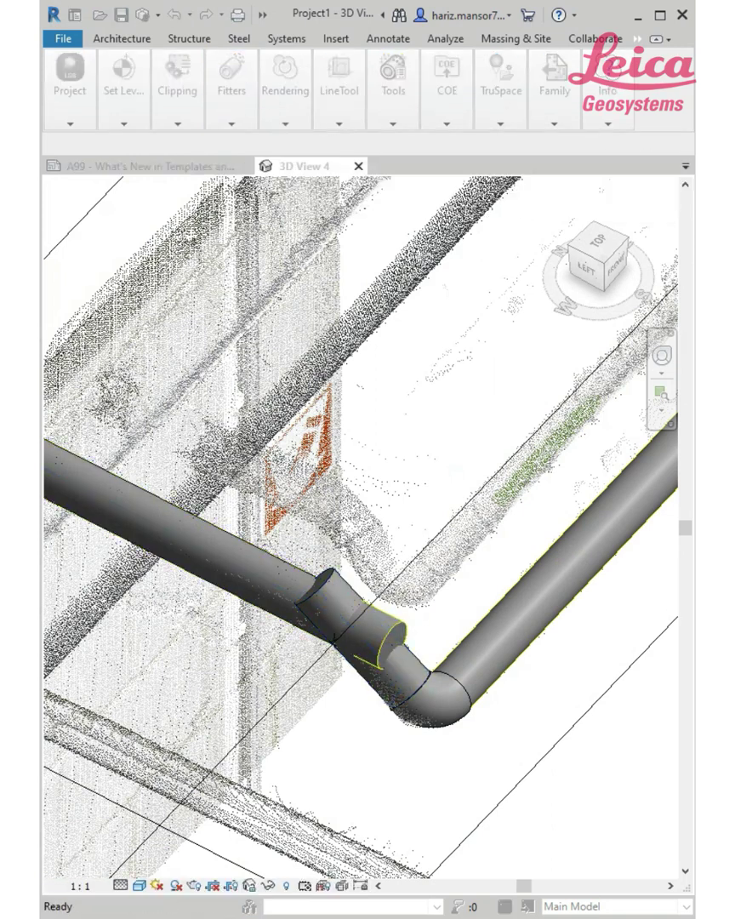
click(342, 314)
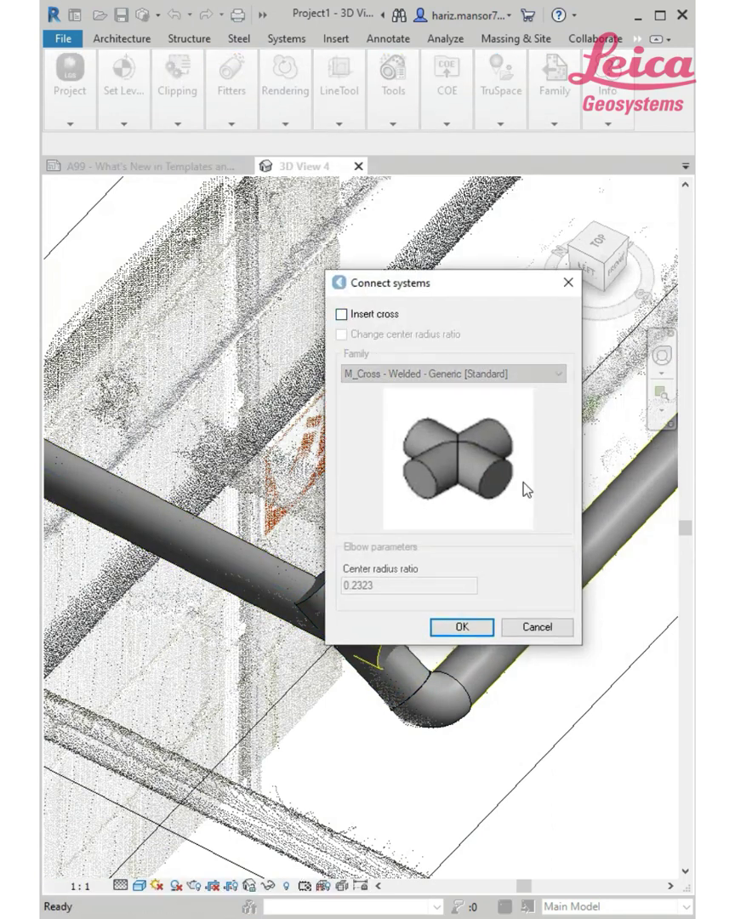
click(480, 635)
Delete the two leftover pipe stubs at the junction of the wall pipe and the short sloped pipe.
scroll(400, 632, up, 2)
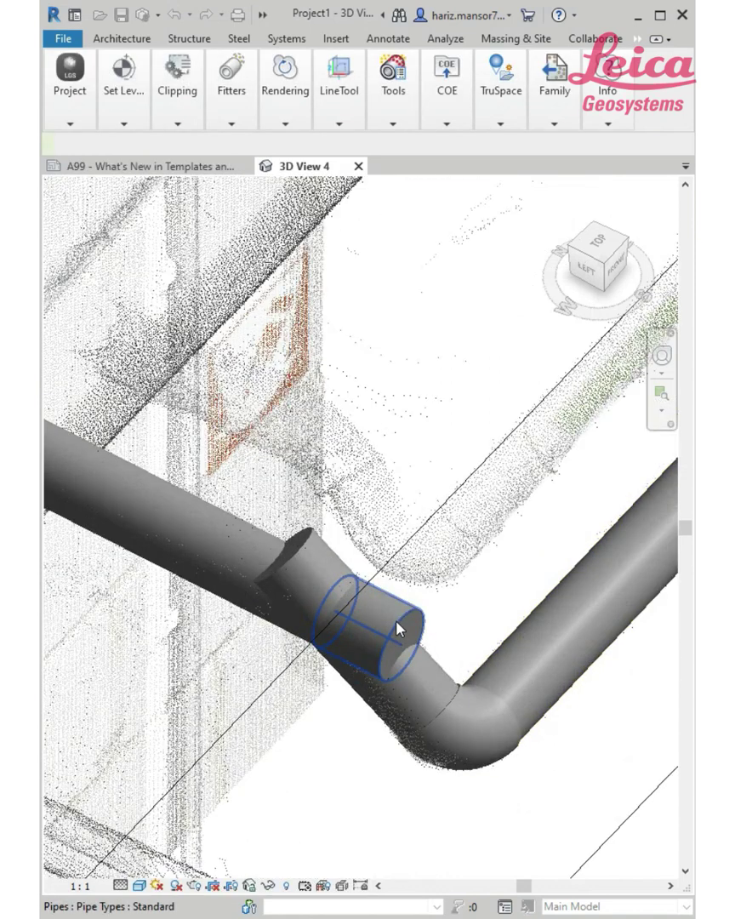
click(327, 548)
key(Delete)
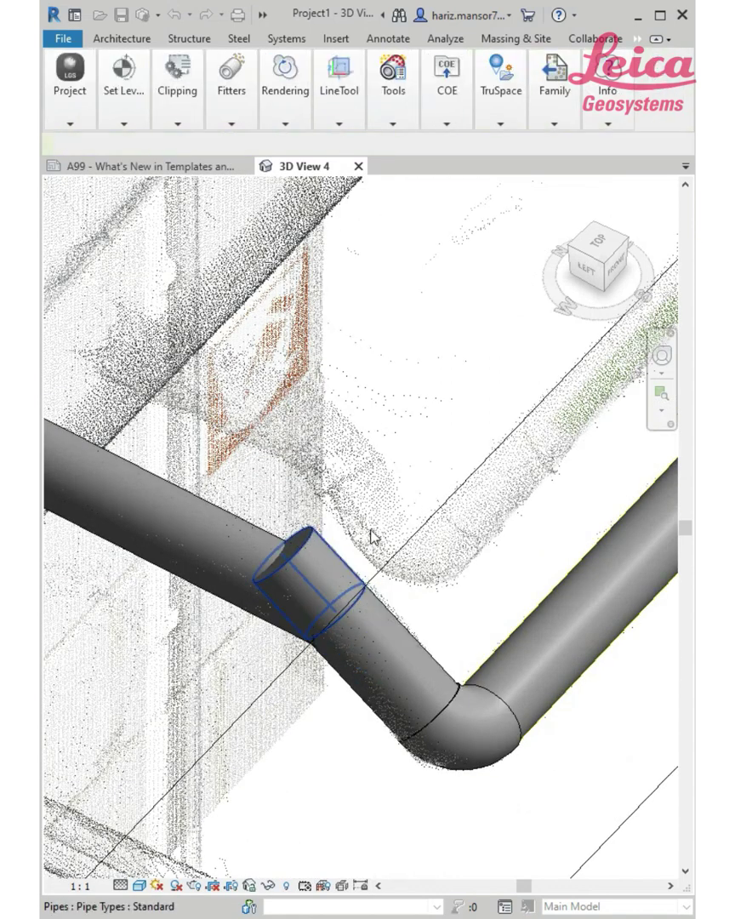
click(350, 539)
key(Delete)
Trim the pipe through the wall and the short sloped pipe to a corner so an elbow joins them.
key(r)
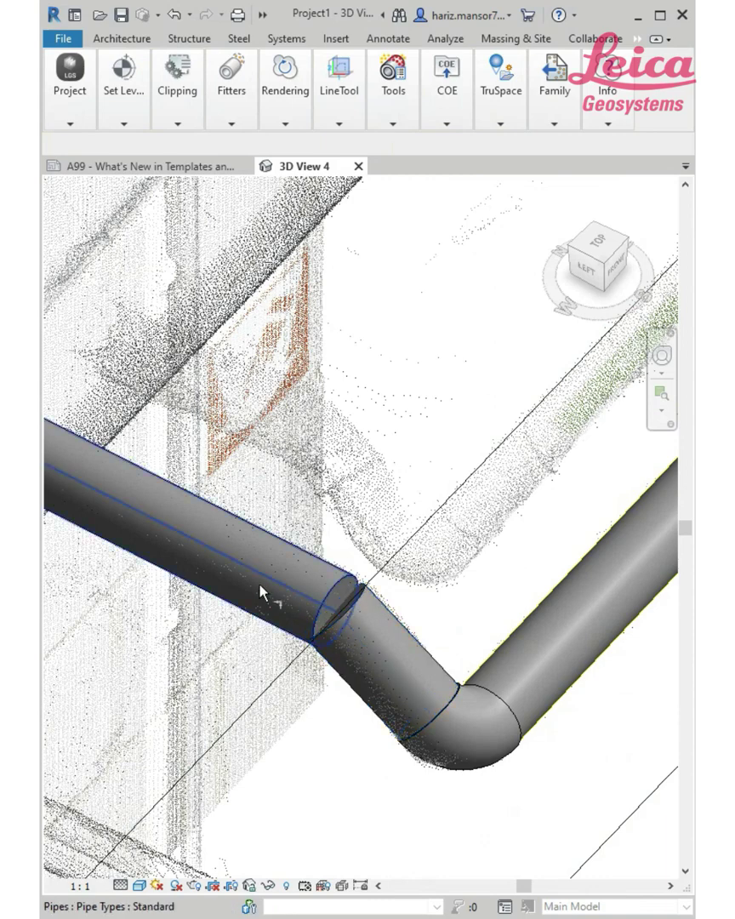
click(261, 587)
click(398, 652)
key(Escape)
scroll(334, 576, down, 2)
shift+middle_drag(423, 662, 394, 670)
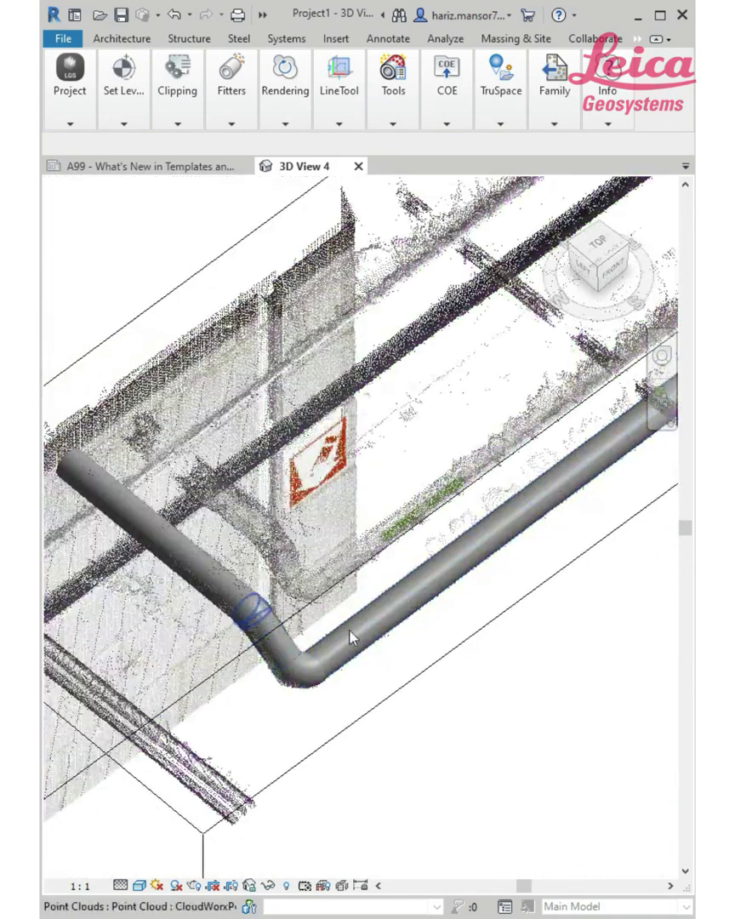
Color the point cloud by Intensity and check the long outer pipe against the scan from several angles.
click(284, 117)
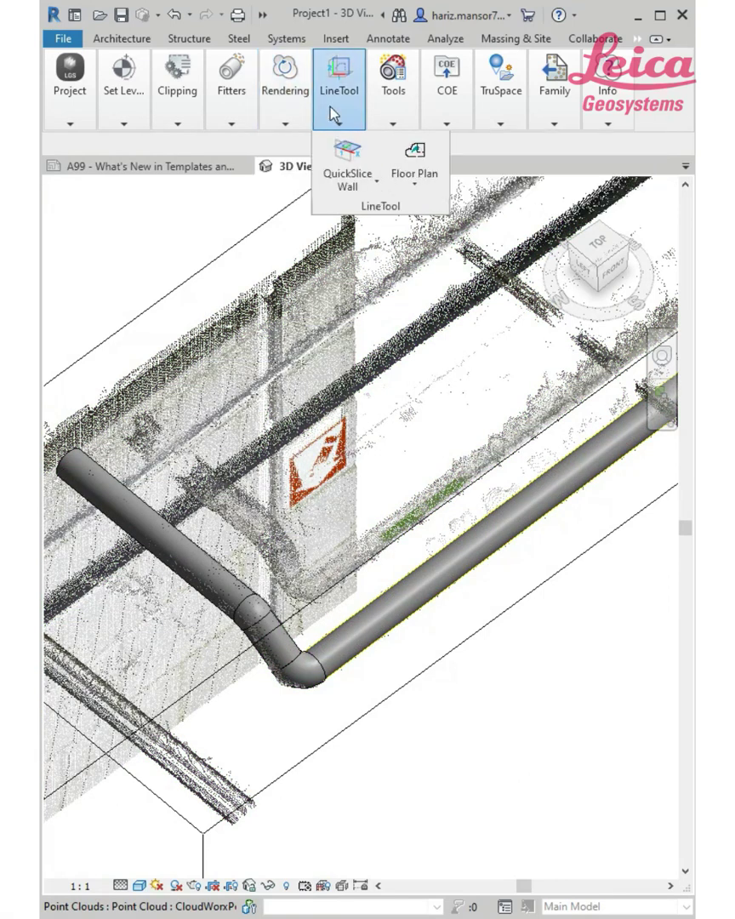
click(582, 144)
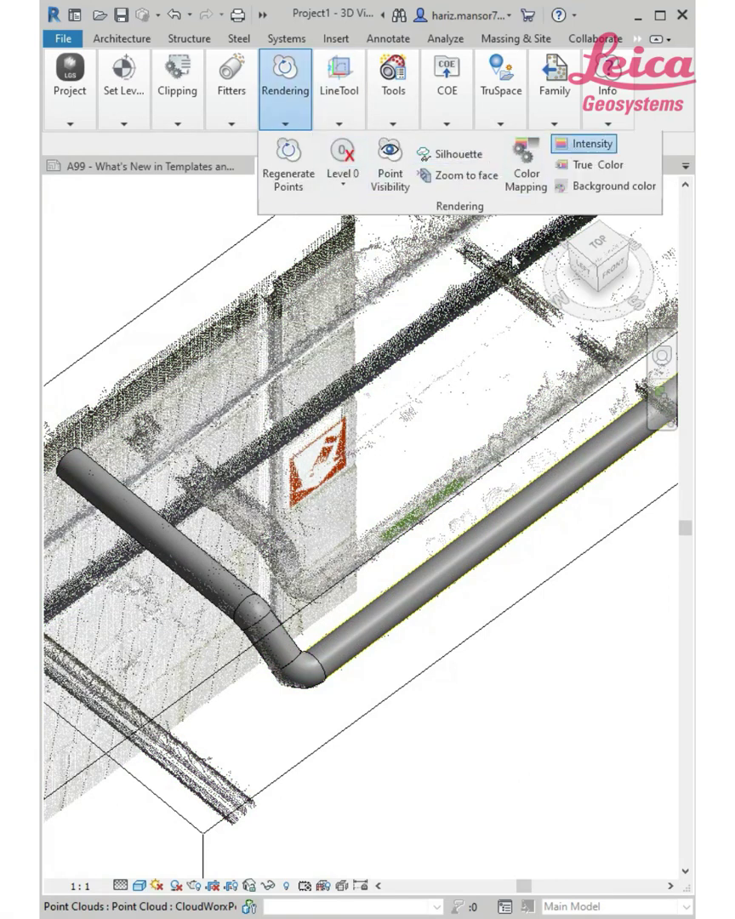
click(405, 614)
scroll(442, 610, down, 2)
shift+middle_drag(443, 611, 455, 553)
shift+middle_drag(406, 608, 571, 701)
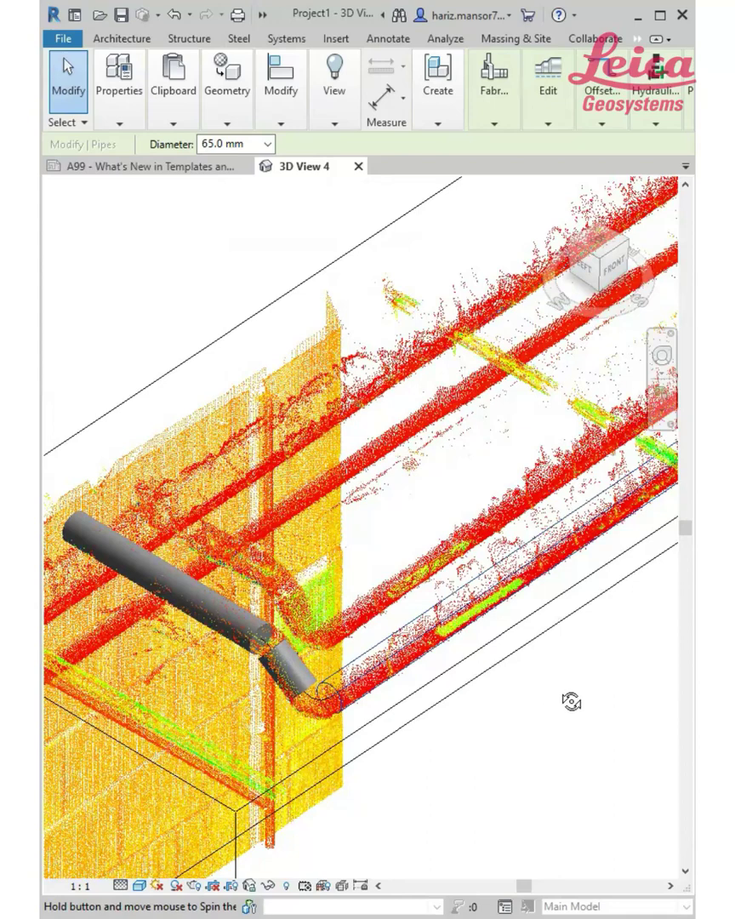
middle_drag(495, 674, 442, 662)
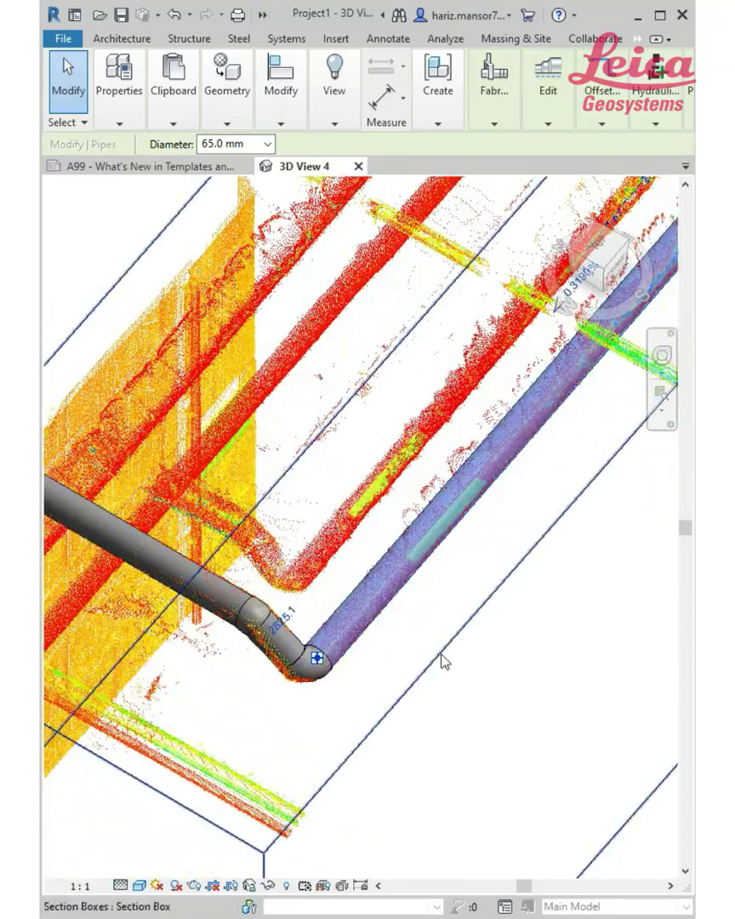
click(508, 738)
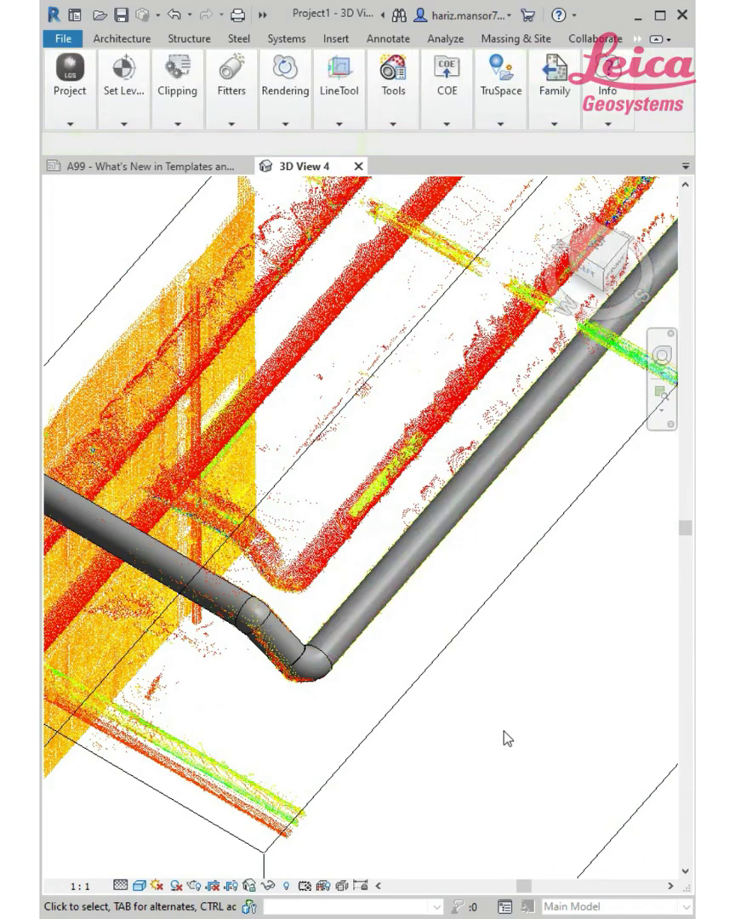